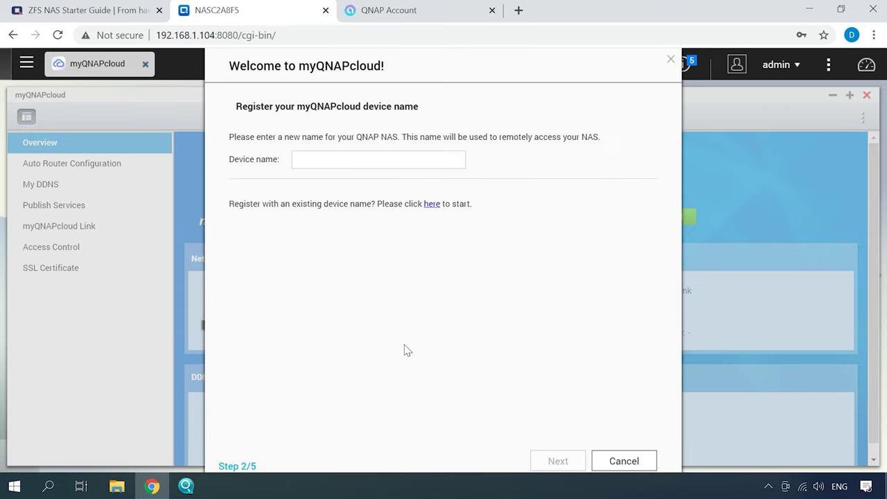
# Name the device HetmanSoftware1, keep all services with Public access, and complete the registration.
pyautogui.click(306, 163)
pyautogui.write('HetmanSo')
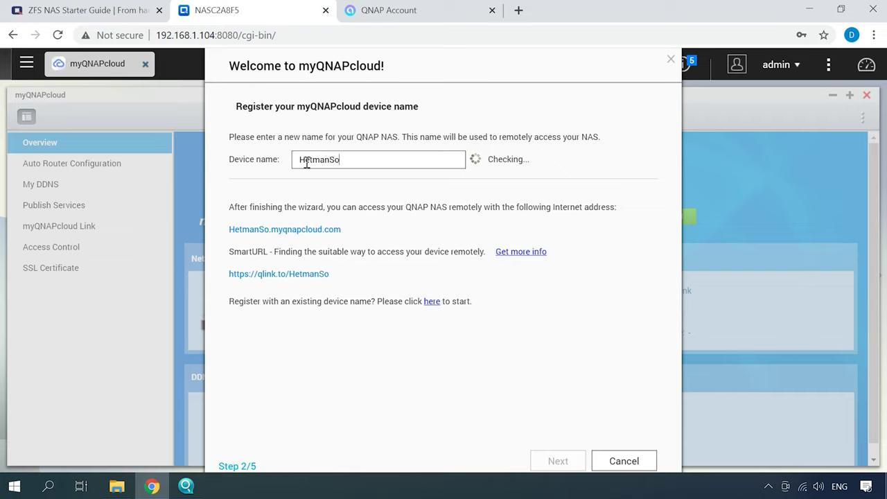
pyautogui.write('ftware')
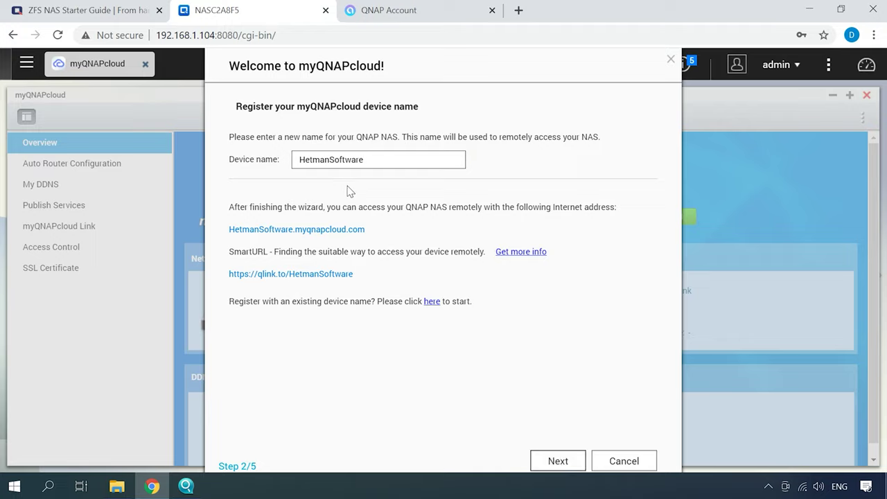
pyautogui.click(560, 467)
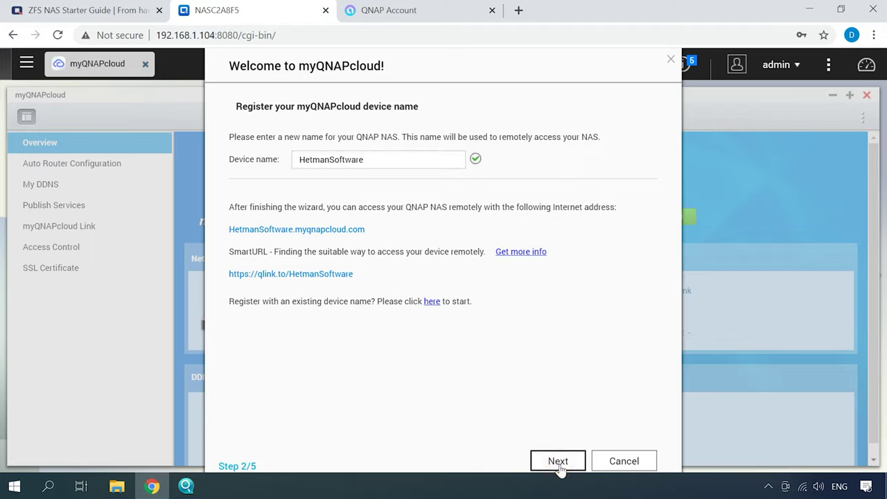
pyautogui.click(373, 161)
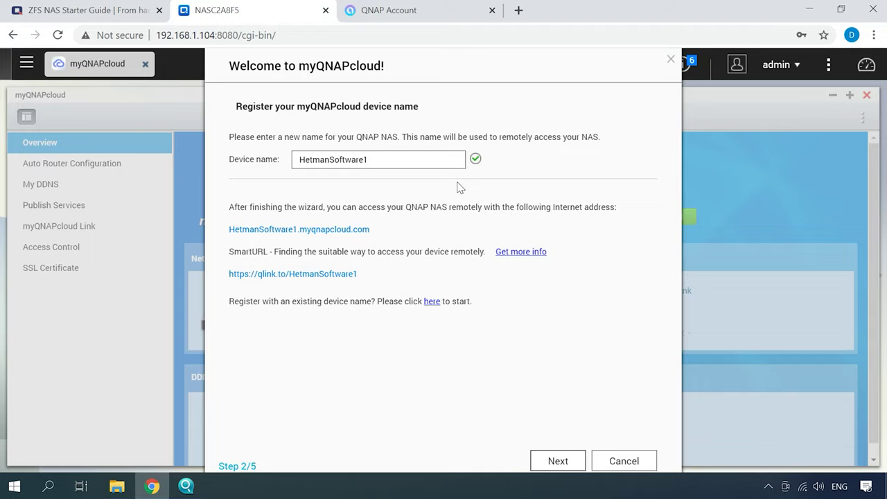
pyautogui.click(561, 466)
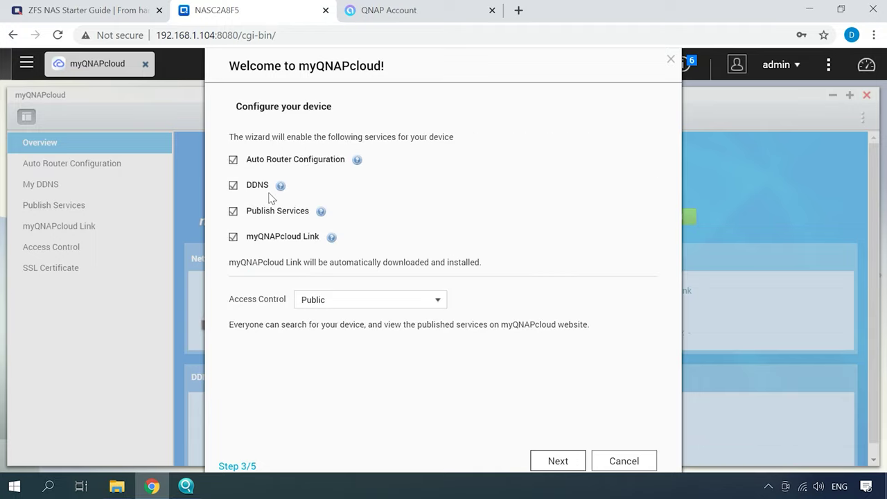
pyautogui.click(569, 465)
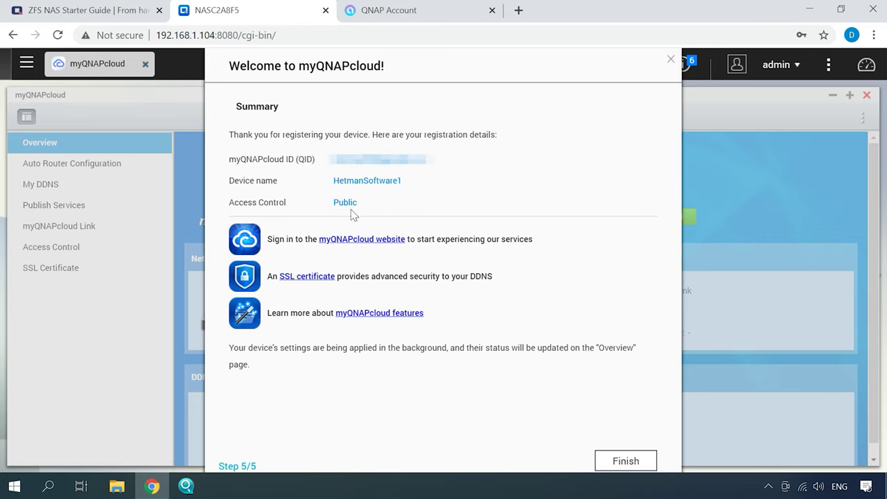
pyautogui.click(626, 465)
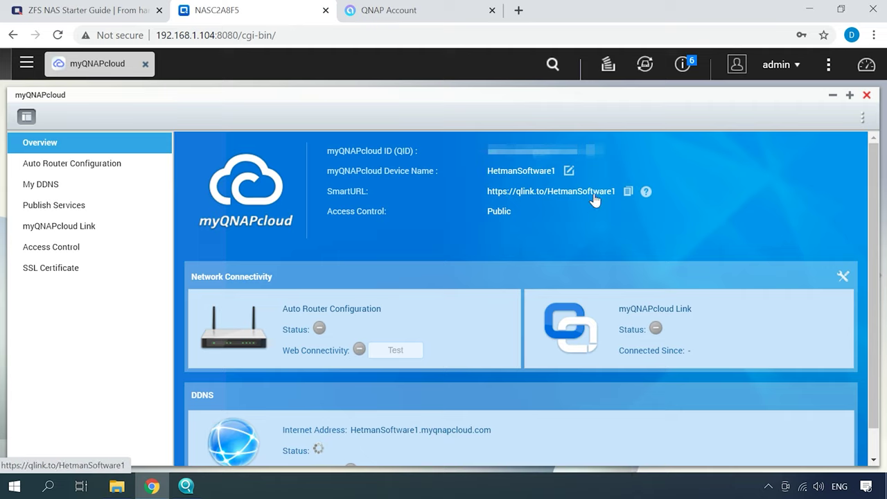
pyautogui.click(629, 192)
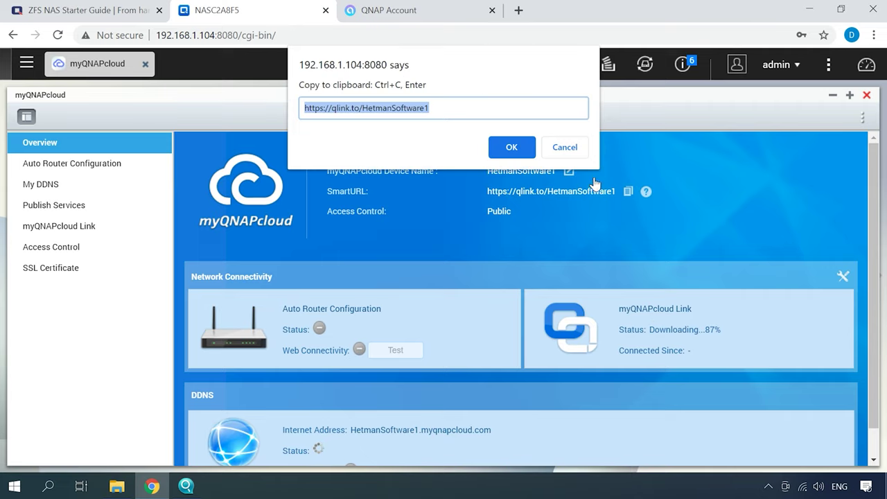
pyautogui.rightClick(406, 112)
pyautogui.click(429, 184)
pyautogui.click(518, 9)
pyautogui.rightClick(218, 33)
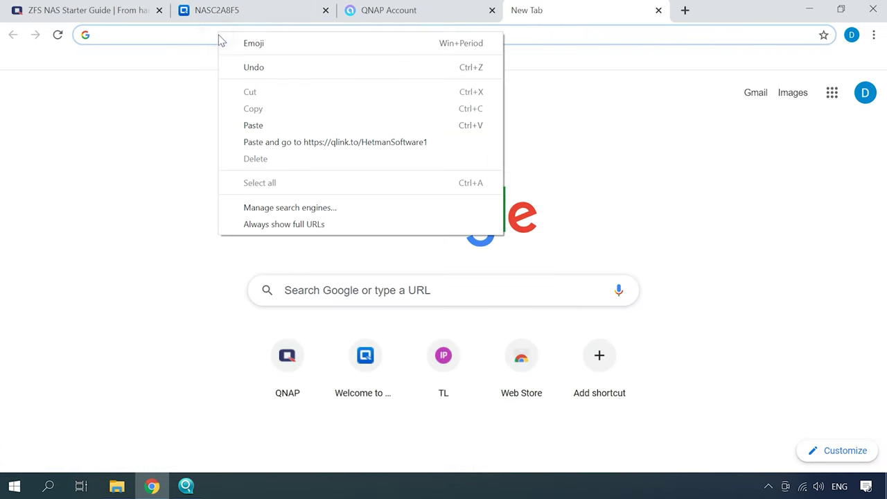
pyautogui.click(253, 124)
pyautogui.press('Return')
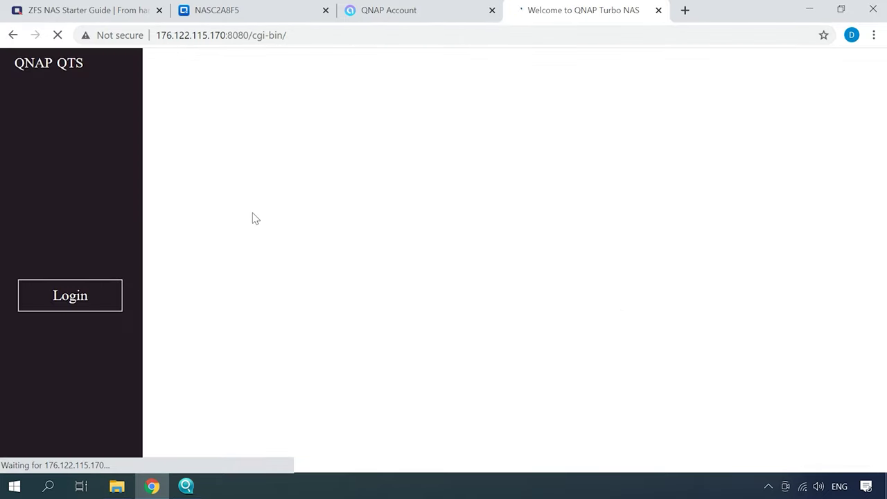
# Log in to the NAS as admin with the administrator password.
pyautogui.click(74, 306)
pyautogui.click(439, 173)
pyautogui.write('admin')
pyautogui.click(428, 214)
pyautogui.write('*****')
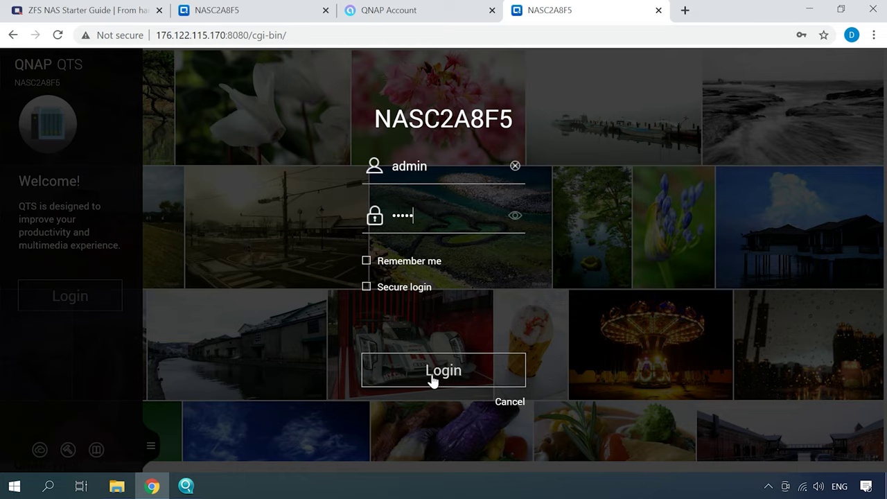
pyautogui.click(447, 384)
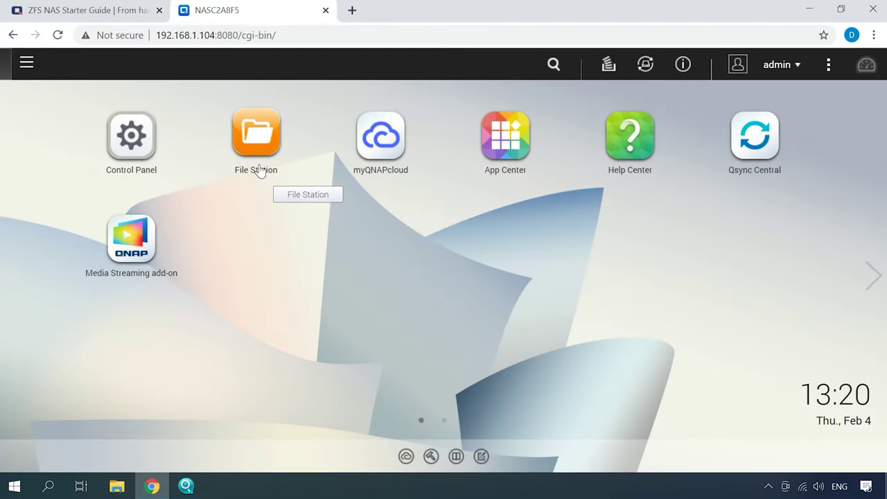
# Show the Multimedia folder in File Station and pick Folder from the Upload menu.
pyautogui.click(255, 166)
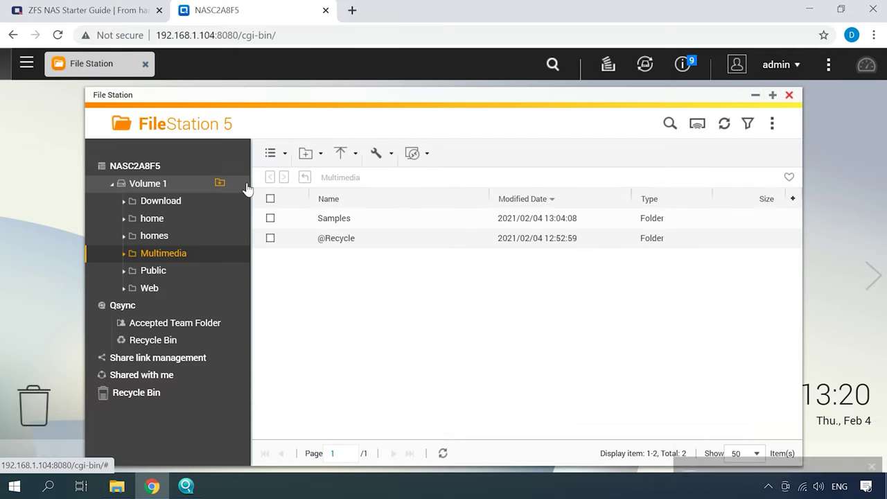
pyautogui.click(156, 258)
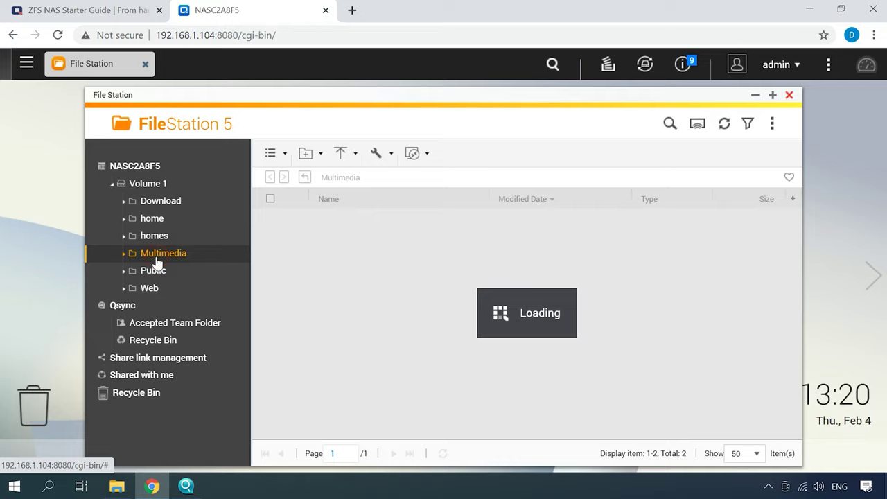
pyautogui.click(305, 155)
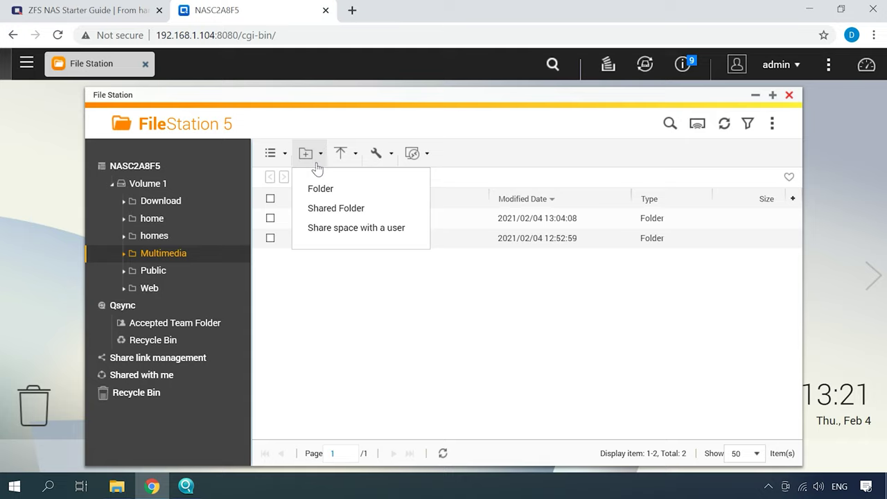
pyautogui.click(345, 155)
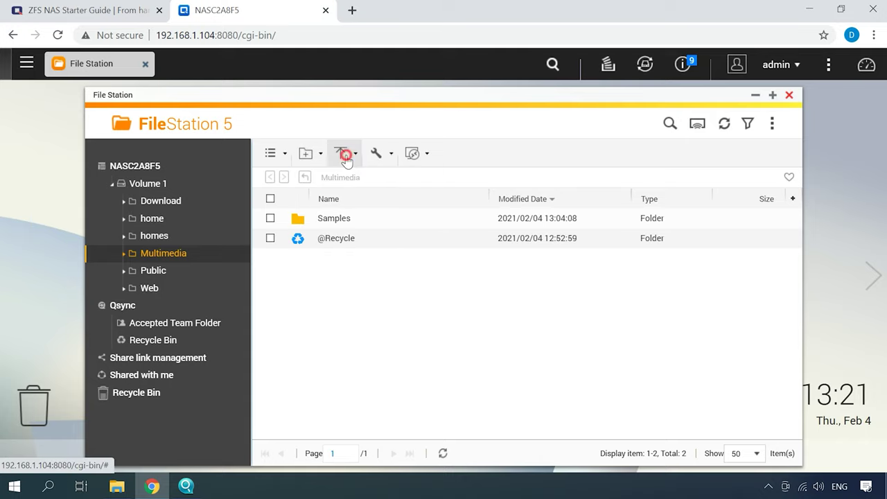
pyautogui.click(364, 203)
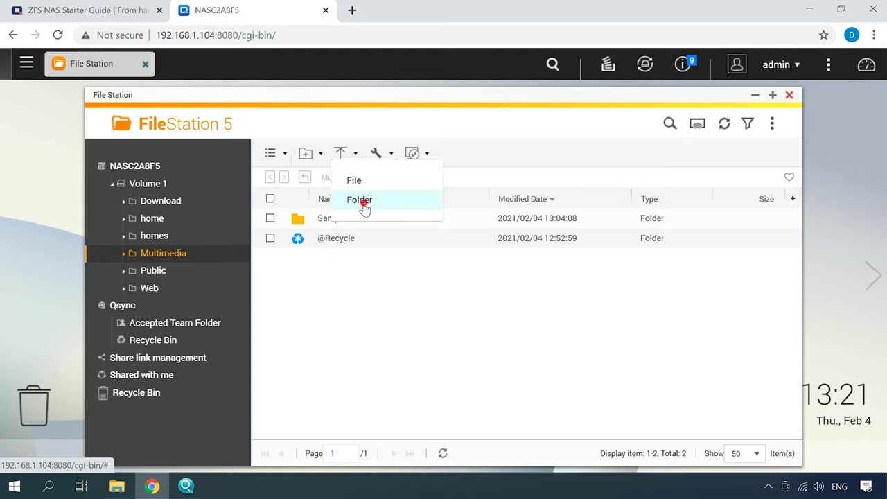
# Upload Desktop/movie/Liverpool - 29605.mp4 as a single file into Multimedia, skipping duplicate files.
pyautogui.click(603, 355)
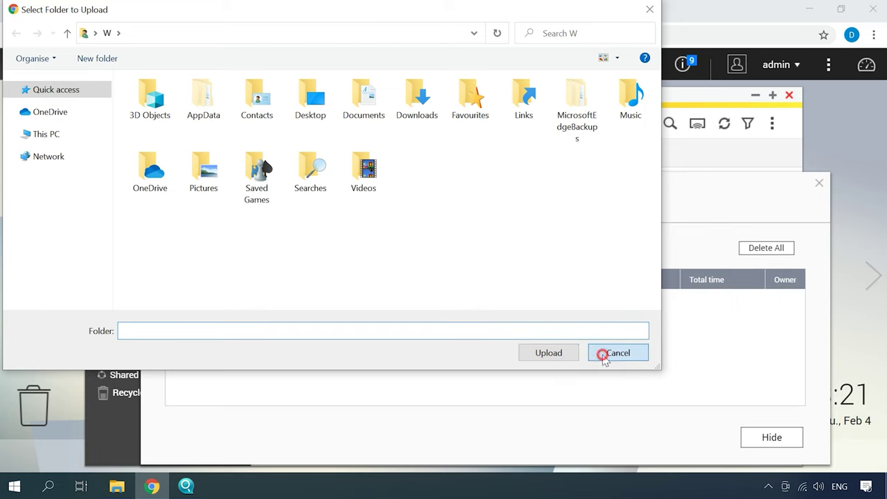
pyautogui.click(819, 182)
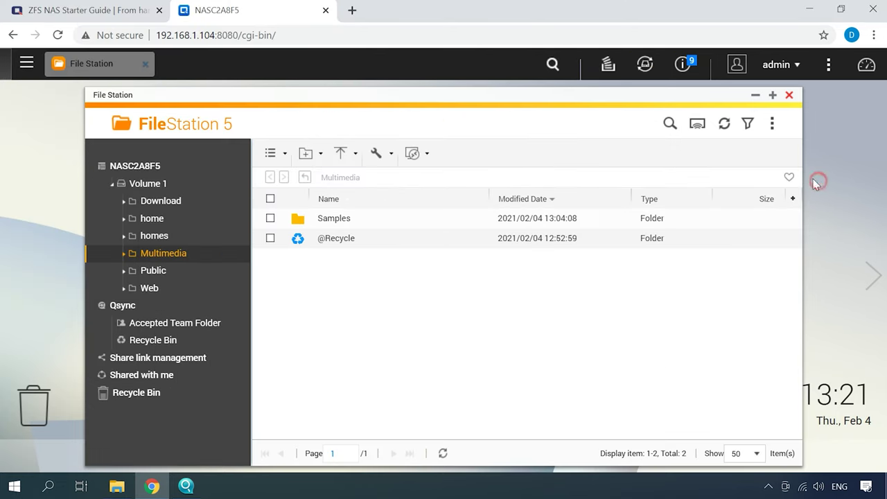
pyautogui.click(349, 167)
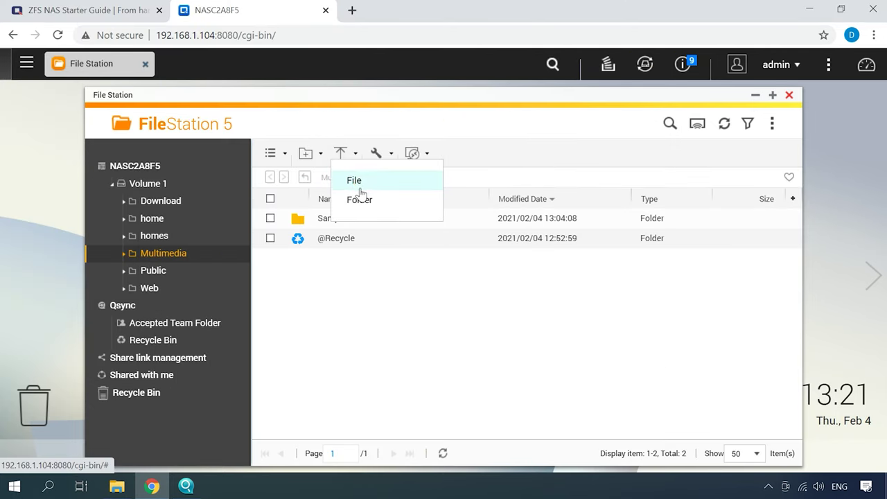
pyautogui.click(359, 182)
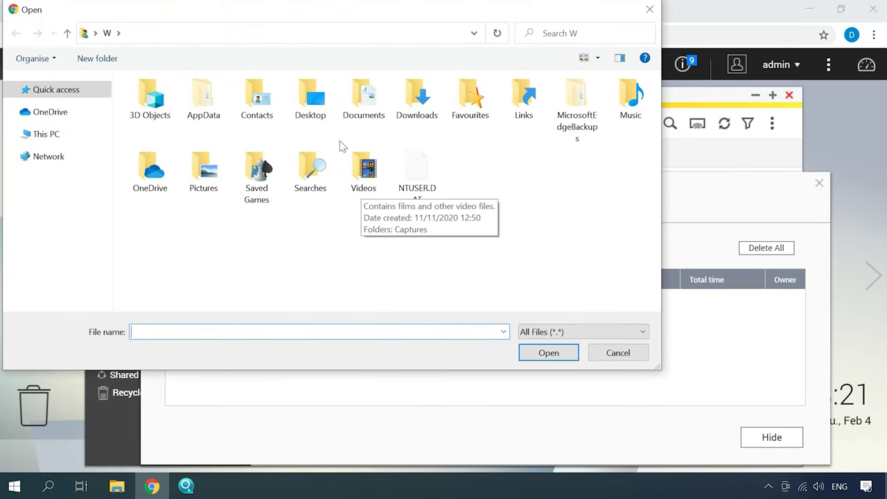
pyautogui.doubleClick(316, 110)
pyautogui.doubleClick(149, 115)
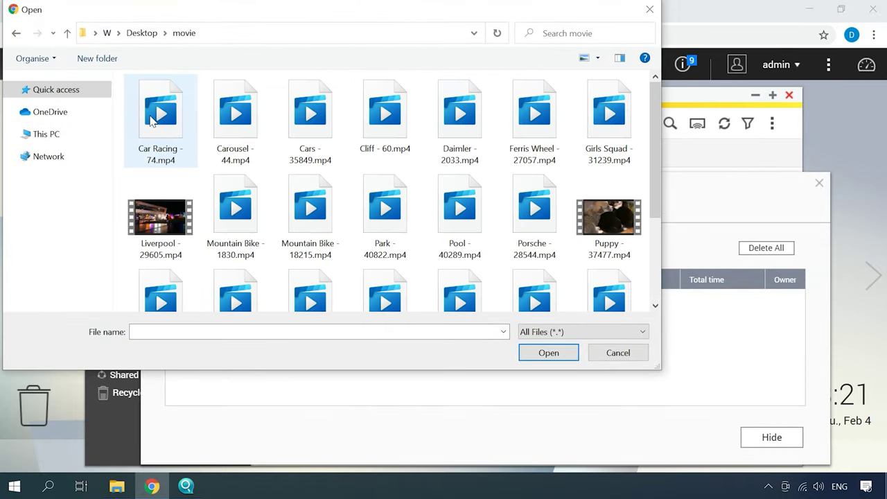
pyautogui.click(154, 188)
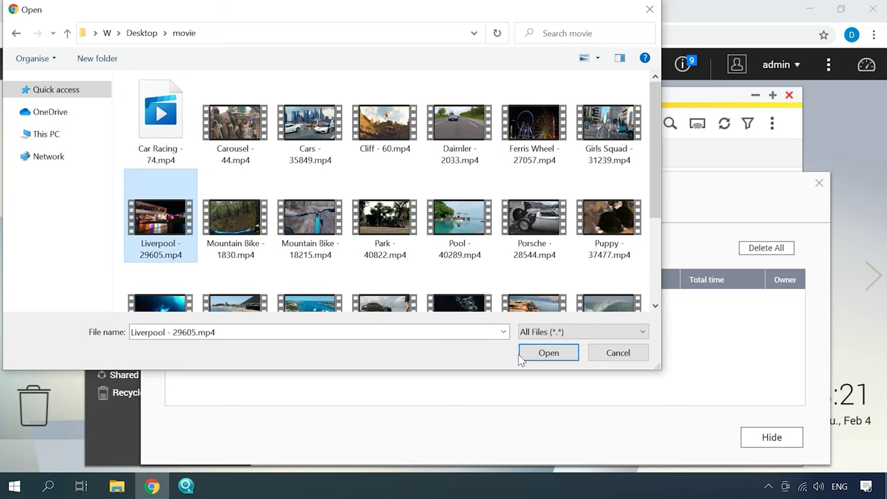
pyautogui.click(558, 362)
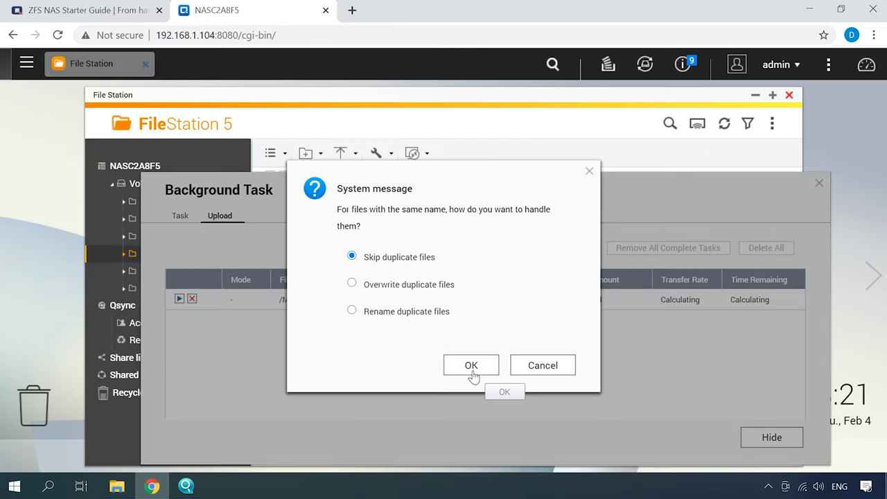
pyautogui.click(473, 376)
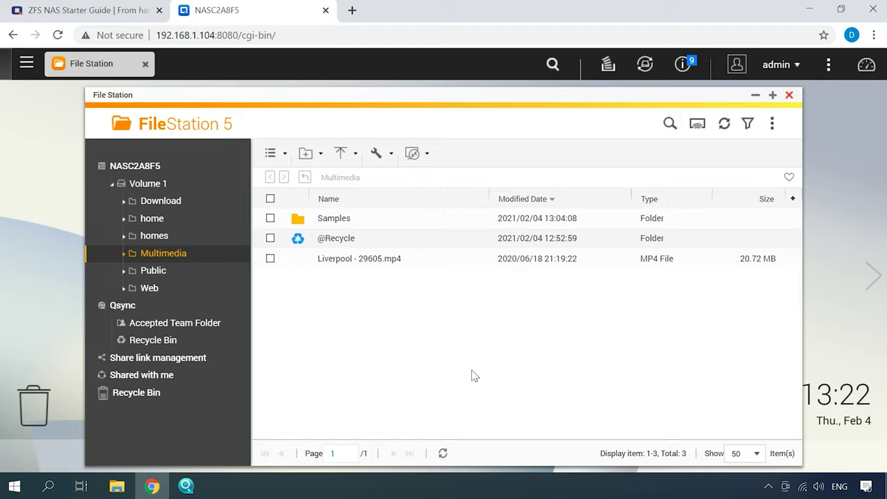
pyautogui.click(347, 264)
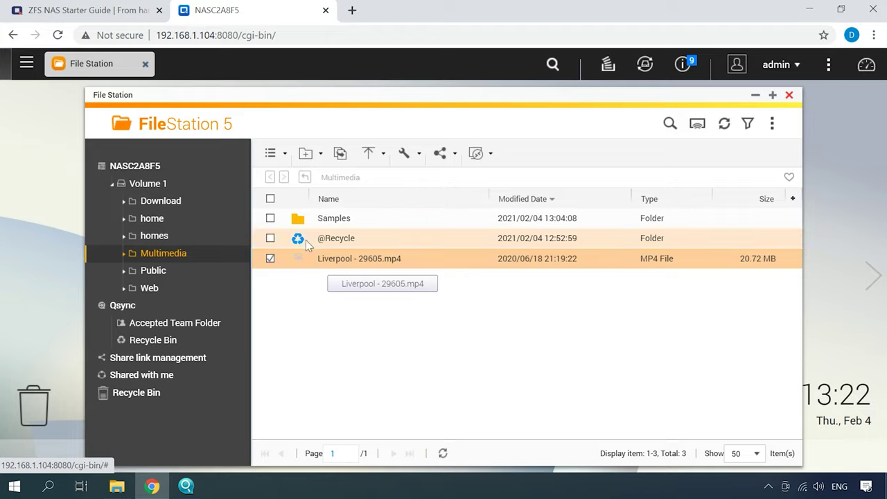
# Review the social networks available for Liverpool - 29605.mp4, cancel without sharing, then show remote mount options.
pyautogui.click(454, 155)
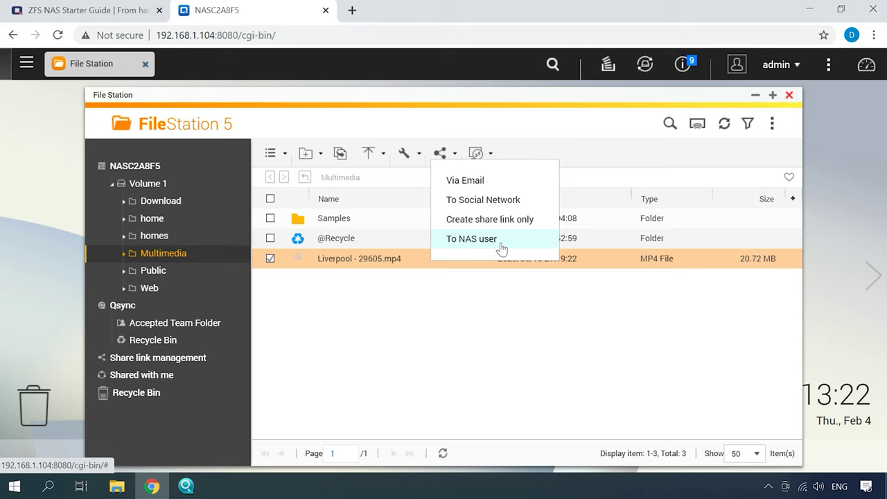
pyautogui.click(502, 202)
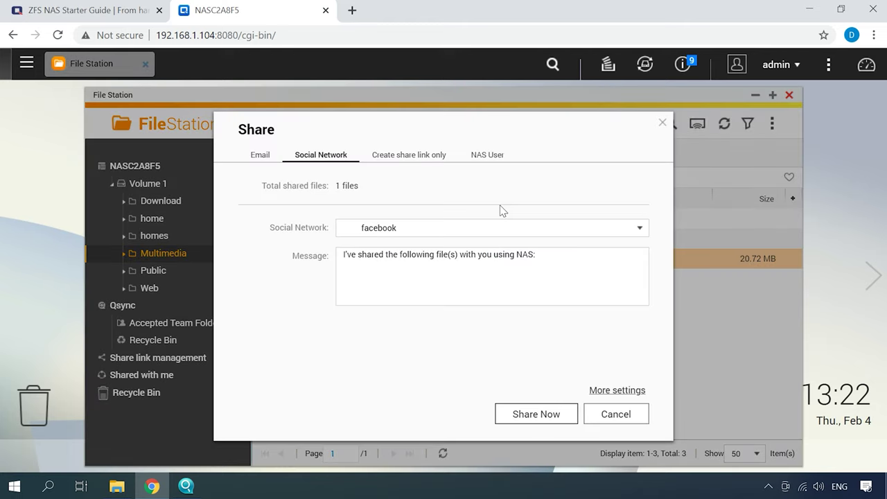
pyautogui.click(504, 228)
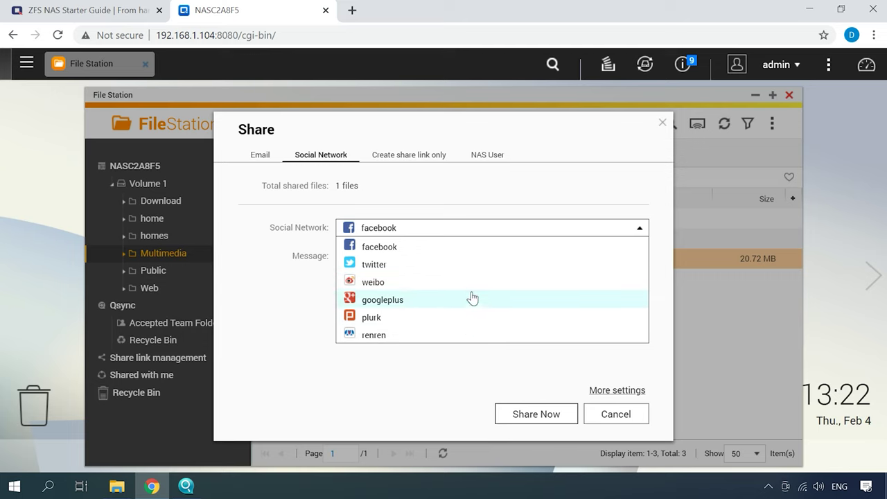
pyautogui.click(599, 414)
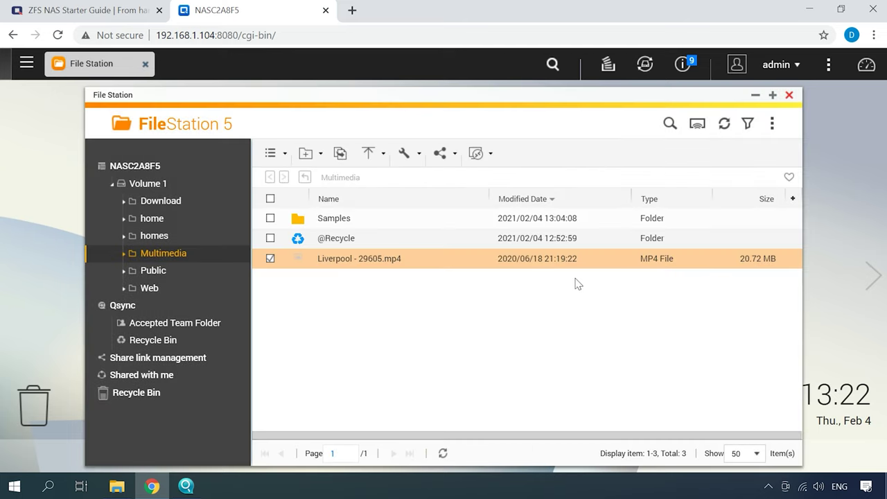
pyautogui.click(491, 156)
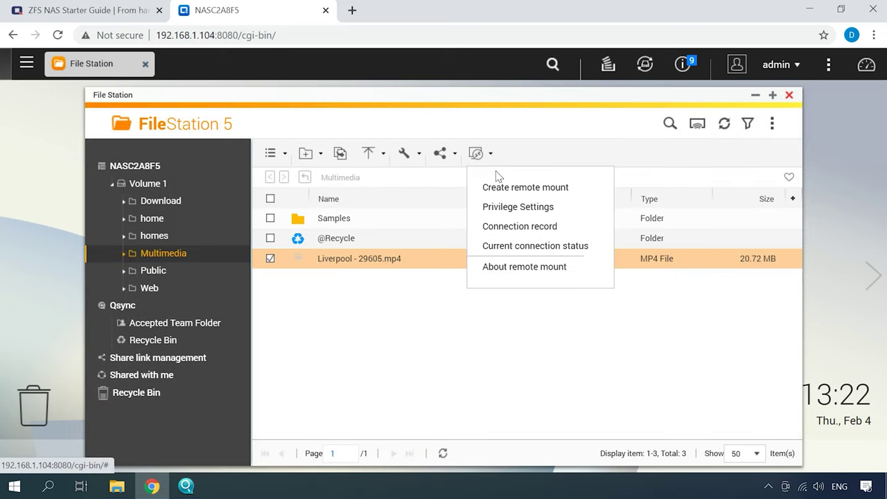
# Choose Create remote mount and launch App Center to install Connect to Cloud Drive.
pyautogui.click(533, 187)
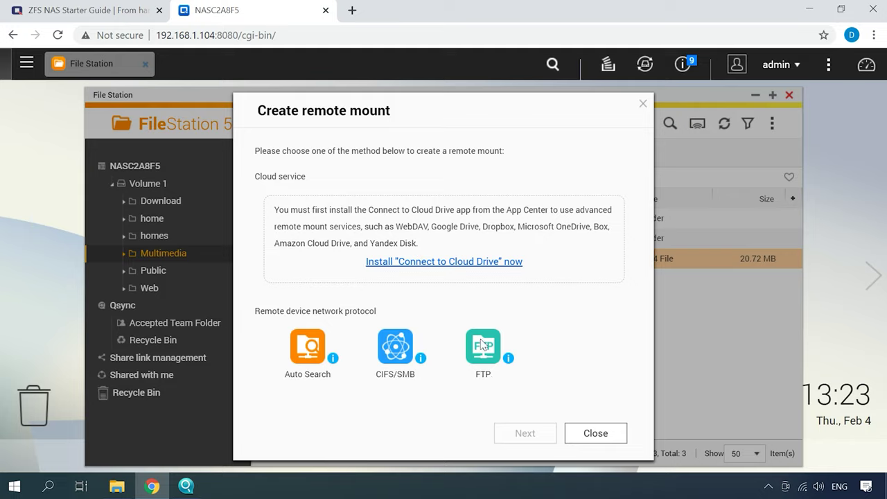
pyautogui.click(458, 263)
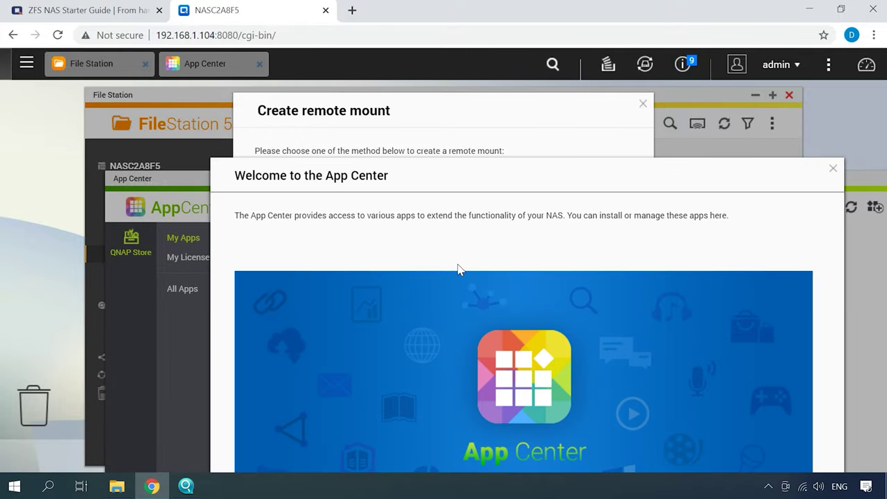
pyautogui.moveTo(483, 167); pyautogui.dragTo(484, 89)
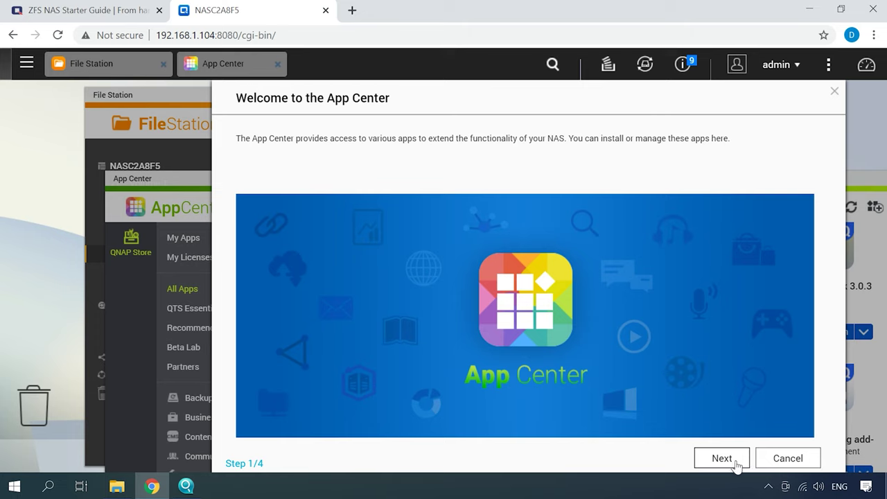
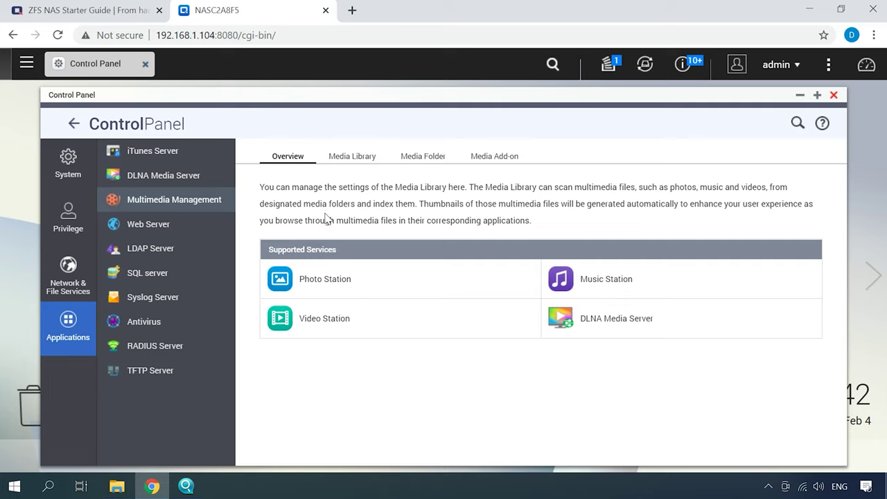
# Review the Web Server settings and its Virtual Host and WebDAV tabs.
pyautogui.click(164, 227)
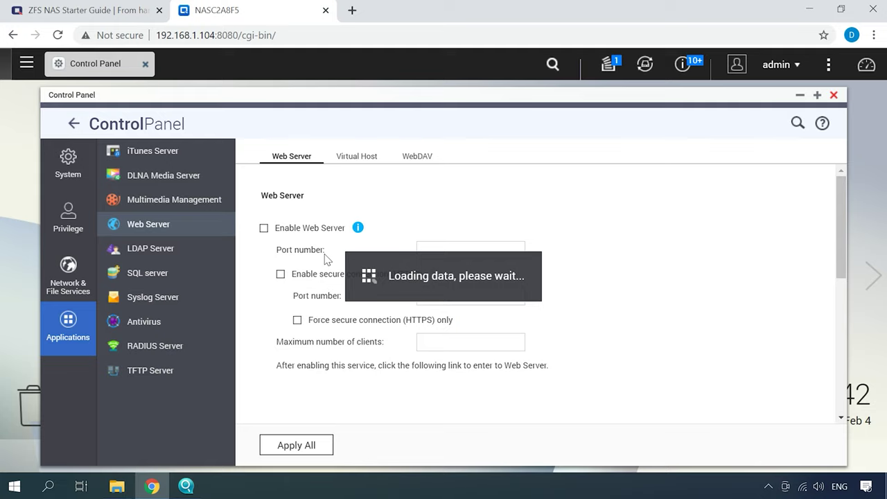
pyautogui.scroll(-5, 326, 259)
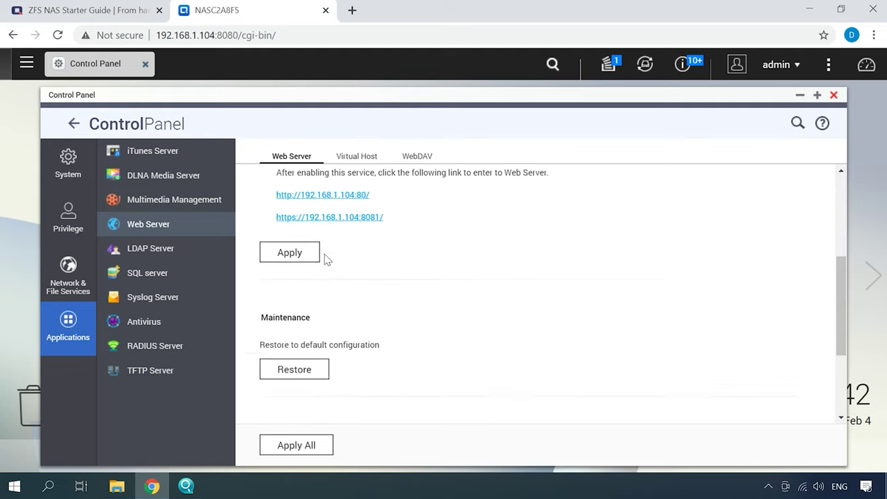
pyautogui.scroll(-2, 326, 259)
pyautogui.scroll(3, 325, 259)
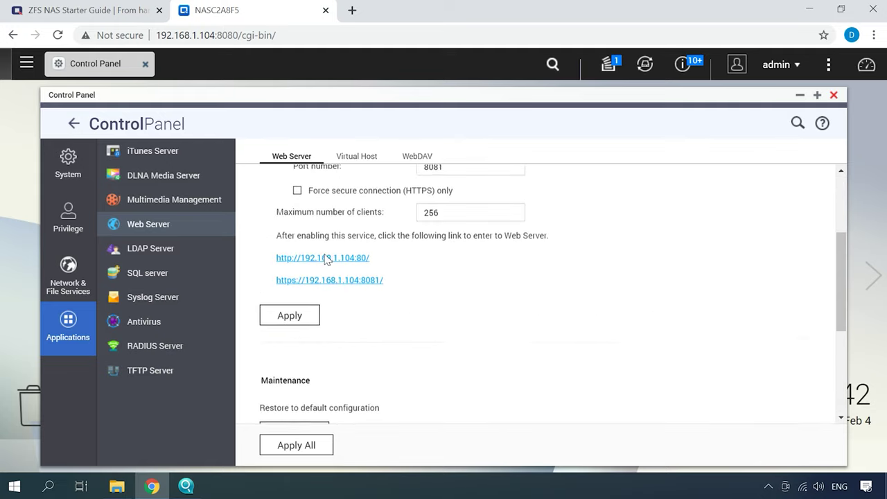
pyautogui.scroll(4, 326, 259)
pyautogui.click(358, 156)
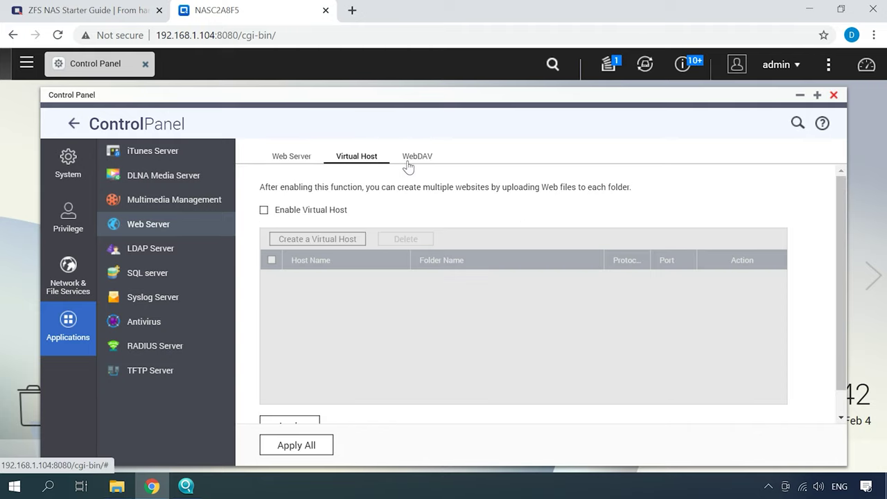
pyautogui.click(414, 160)
pyautogui.click(303, 164)
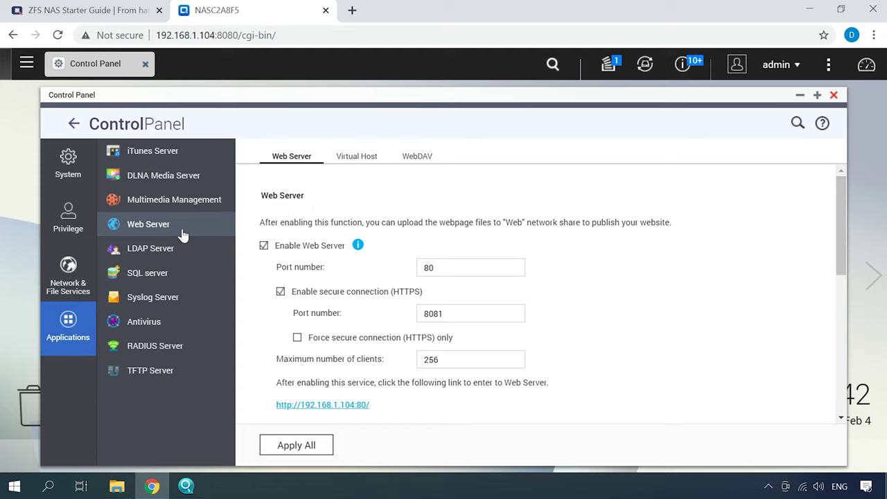
# Open the LDAP Server settings, enabling and then disabling the server.
pyautogui.click(159, 258)
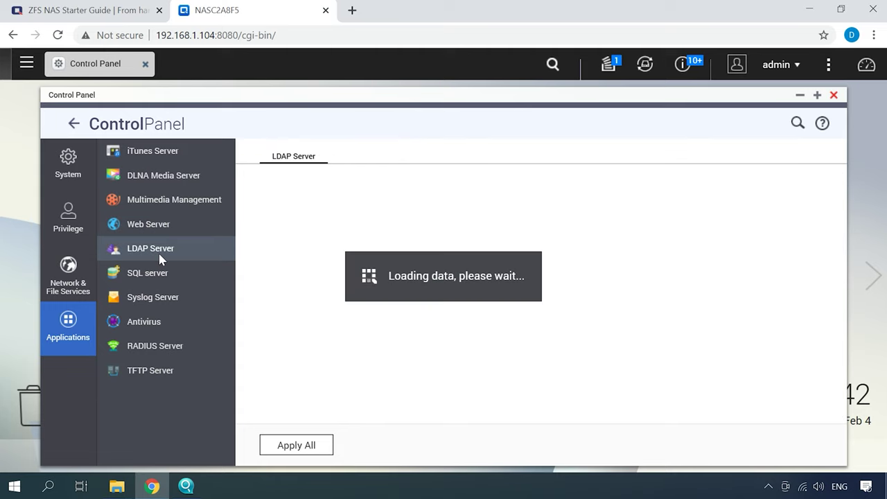
pyautogui.click(305, 197)
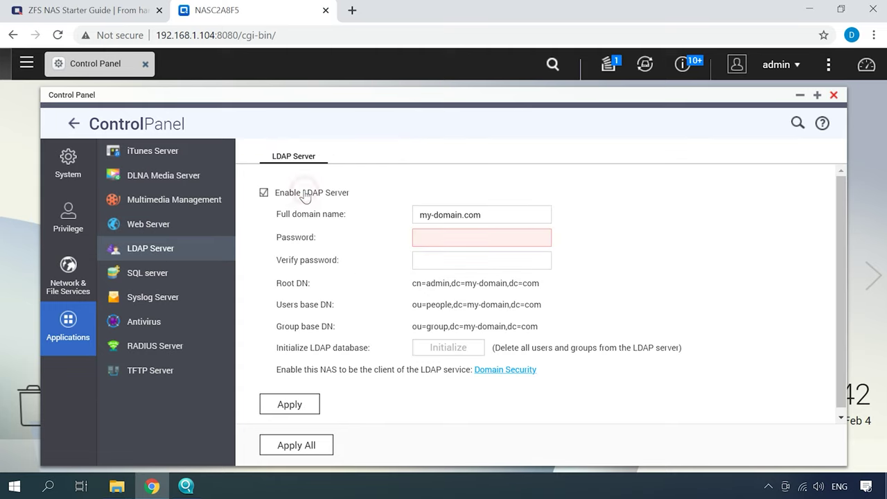
pyautogui.click(293, 200)
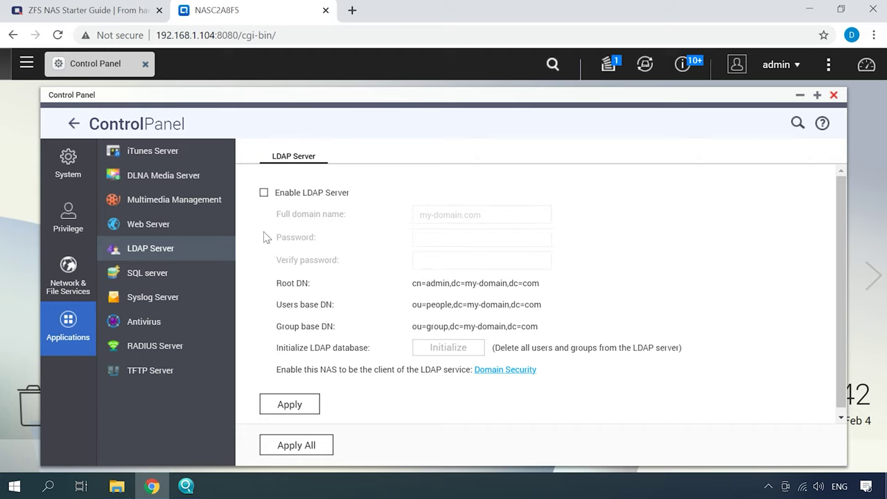
# Check the MySQL 5.1.73 SQL server page, leaving Enable SQL server unchecked.
pyautogui.click(148, 280)
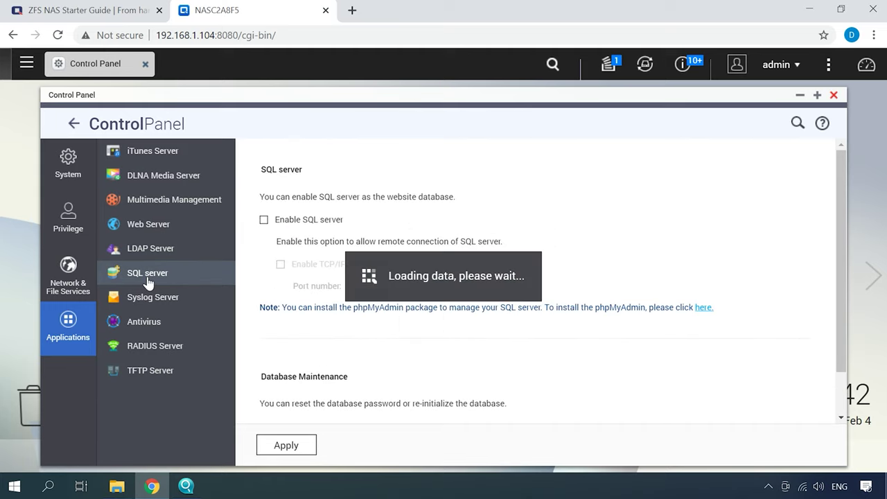
pyautogui.click(288, 229)
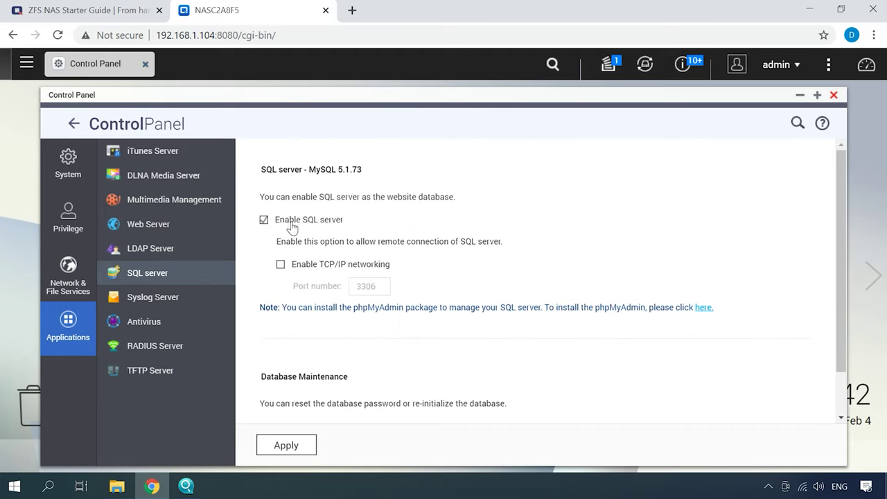
pyautogui.scroll(-1, 534, 317)
pyautogui.scroll(1, 520, 312)
pyautogui.click(287, 222)
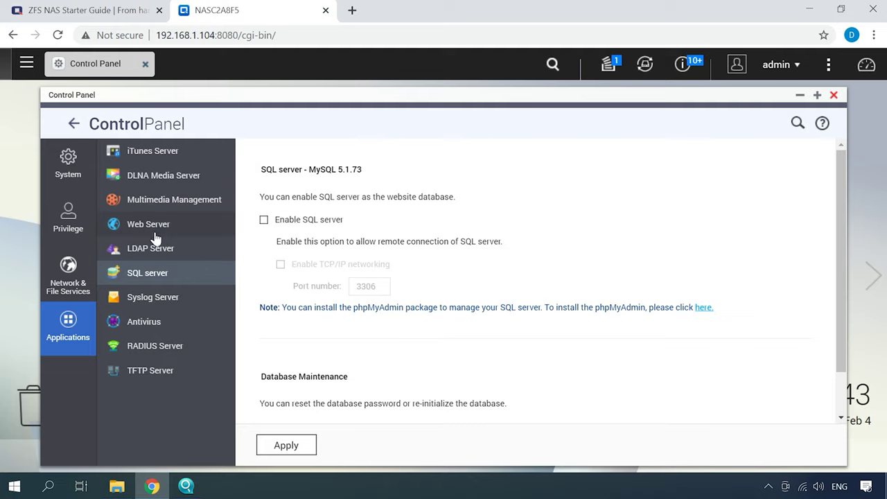
# Inspect the Syslog Server settings, Filter Settings and Syslog Viewer, leaving syslog disabled.
pyautogui.click(147, 305)
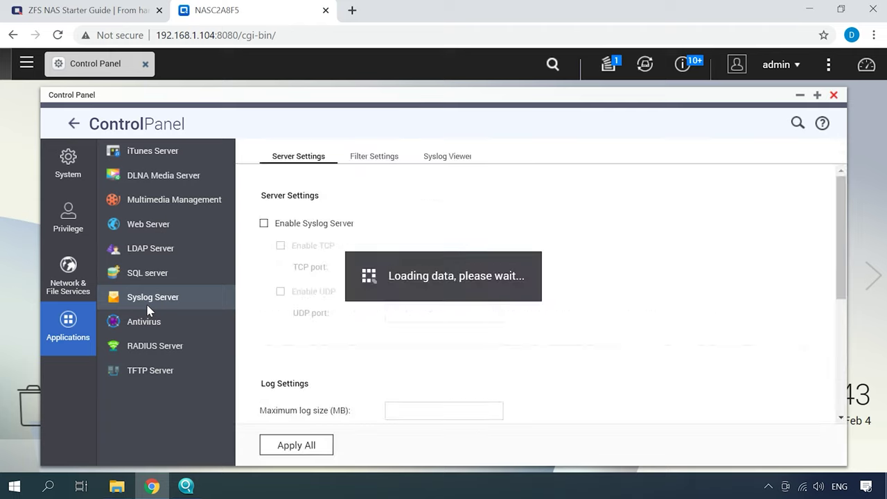
pyautogui.click(278, 224)
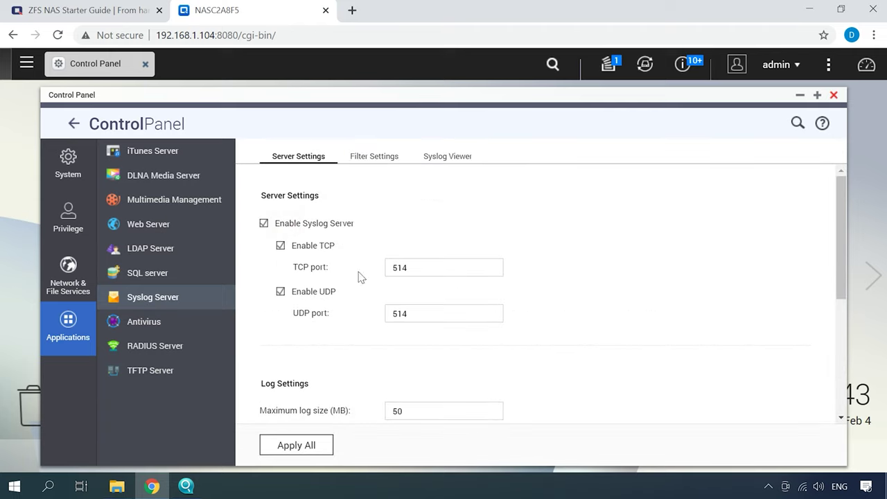
pyautogui.scroll(-3, 381, 299)
pyautogui.scroll(3, 381, 299)
pyautogui.click(291, 226)
pyautogui.click(357, 158)
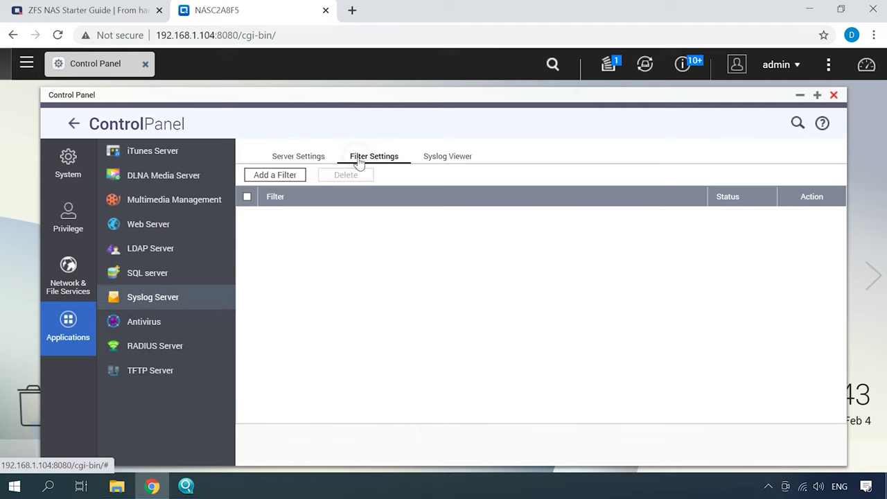
pyautogui.click(435, 161)
pyautogui.click(278, 163)
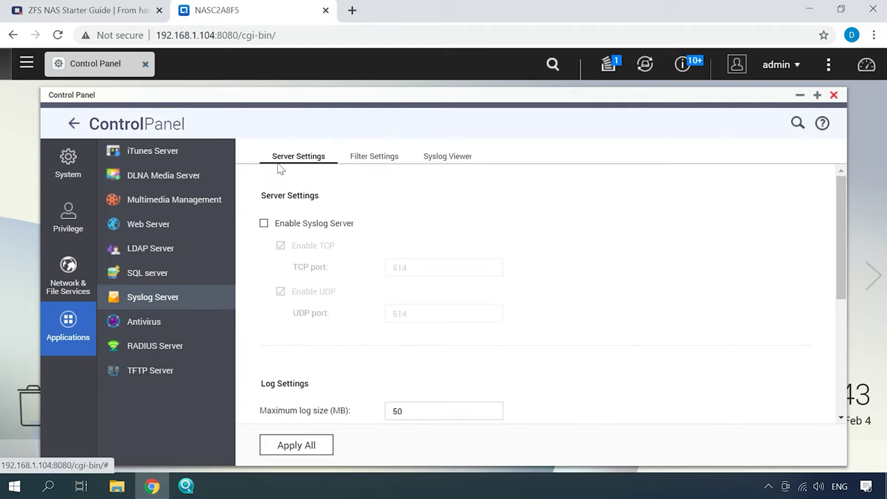
# Browse the Antivirus overview, scan jobs, reports and quarantine tabs, then open RADIUS Server.
pyautogui.click(144, 330)
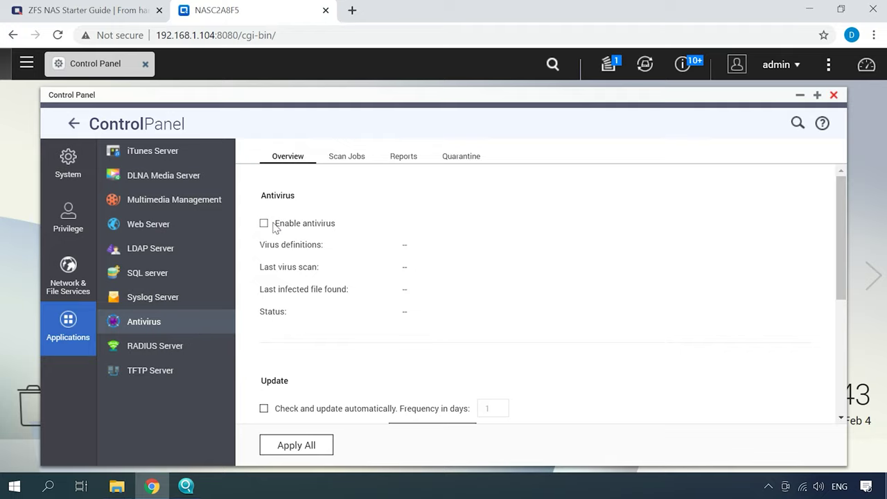
pyautogui.scroll(-3, 335, 248)
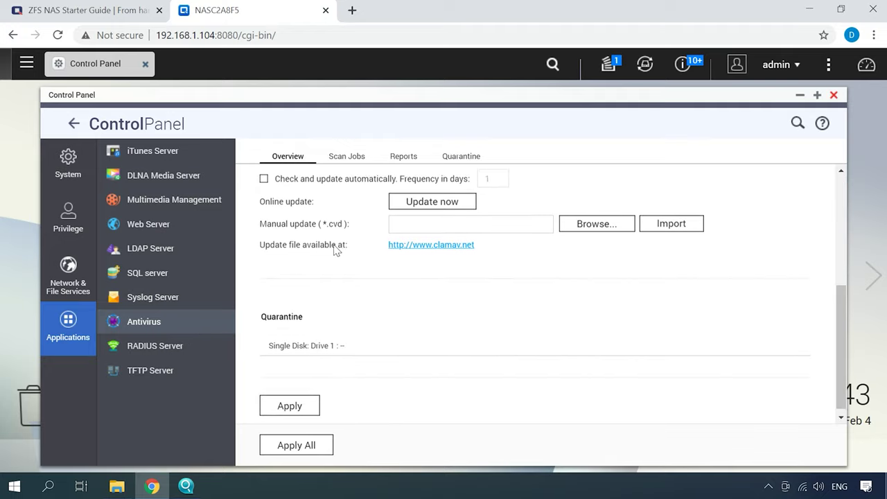
pyautogui.scroll(3, 334, 248)
pyautogui.scroll(1, 335, 249)
pyautogui.click(350, 159)
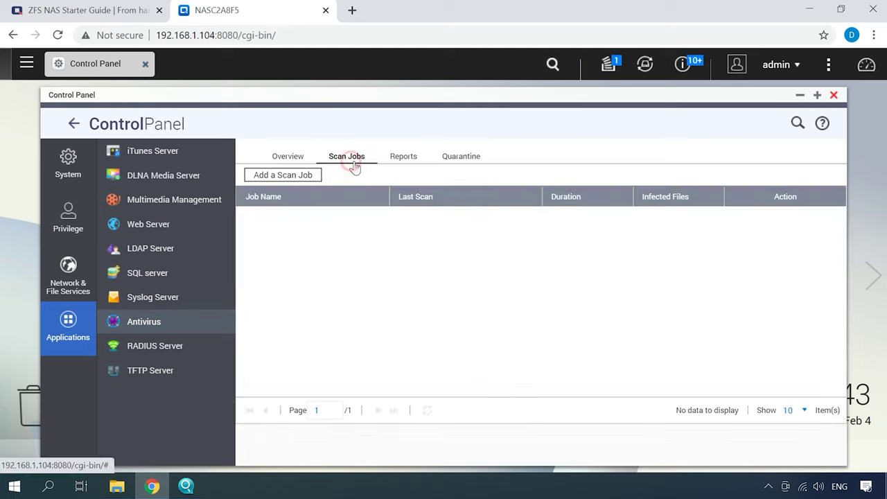
pyautogui.click(402, 161)
pyautogui.click(462, 159)
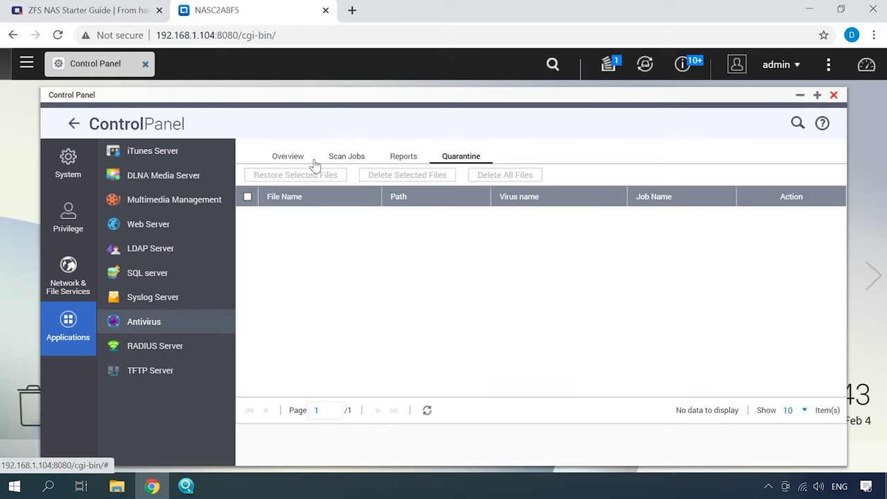
pyautogui.click(288, 160)
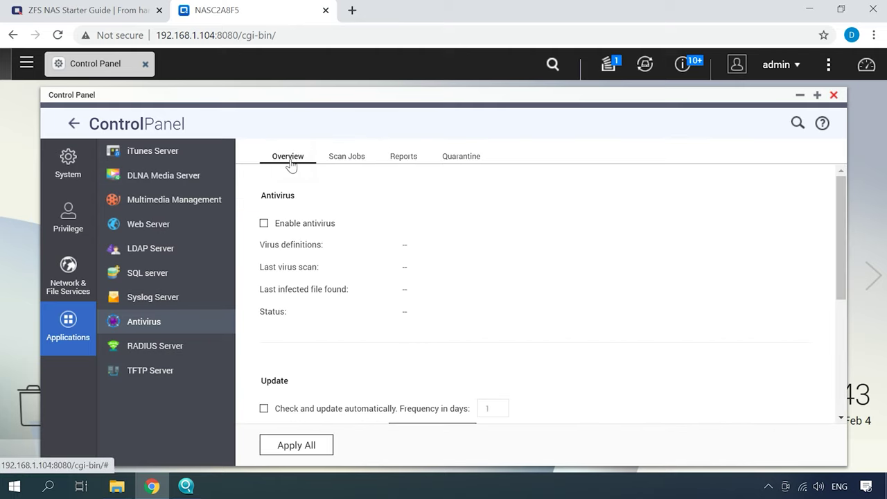
pyautogui.click(155, 353)
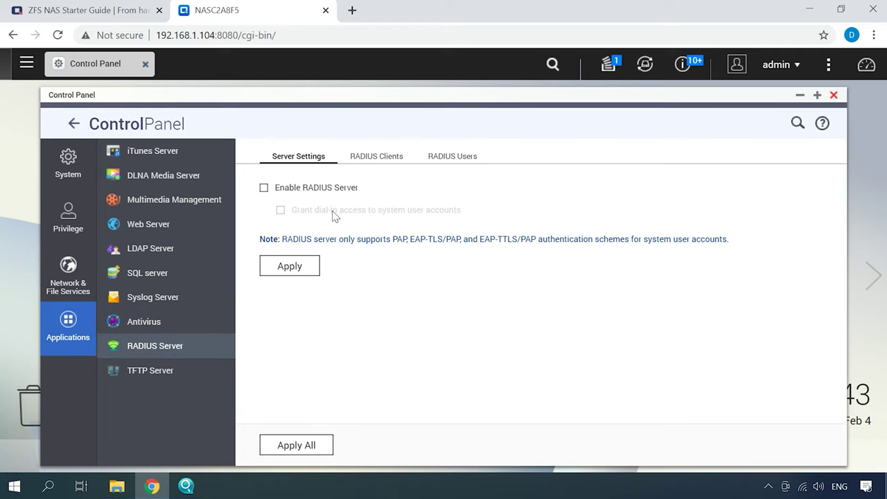
# Look over the RADIUS Clients and RADIUS Users lists.
pyautogui.click(382, 160)
pyautogui.click(444, 161)
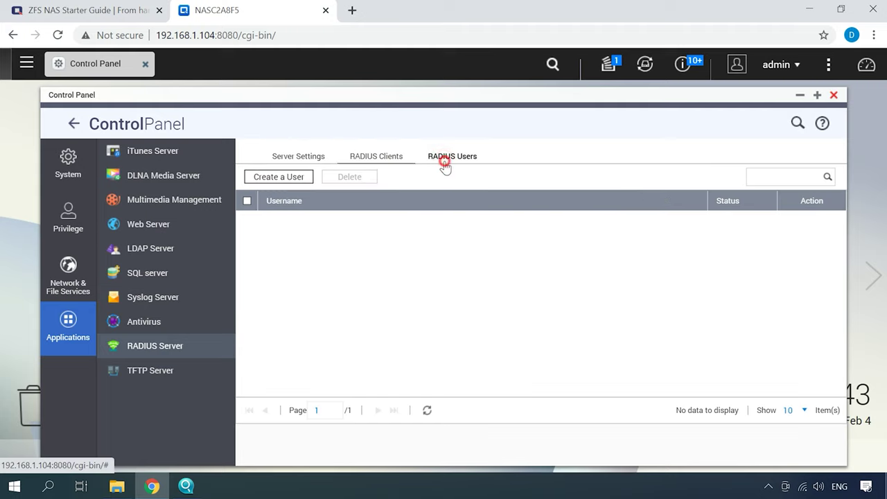
pyautogui.click(287, 161)
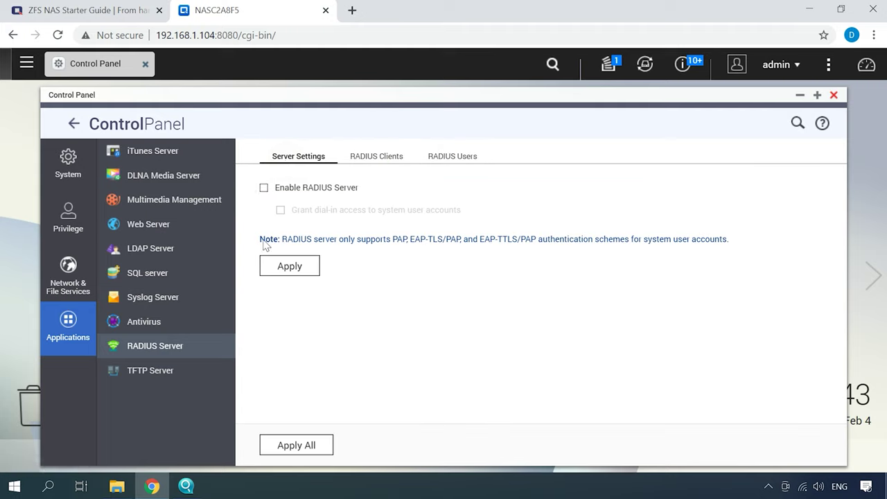
# Inspect the TFTP Server options and root directory list, leaving TFTP Server disabled.
pyautogui.click(151, 379)
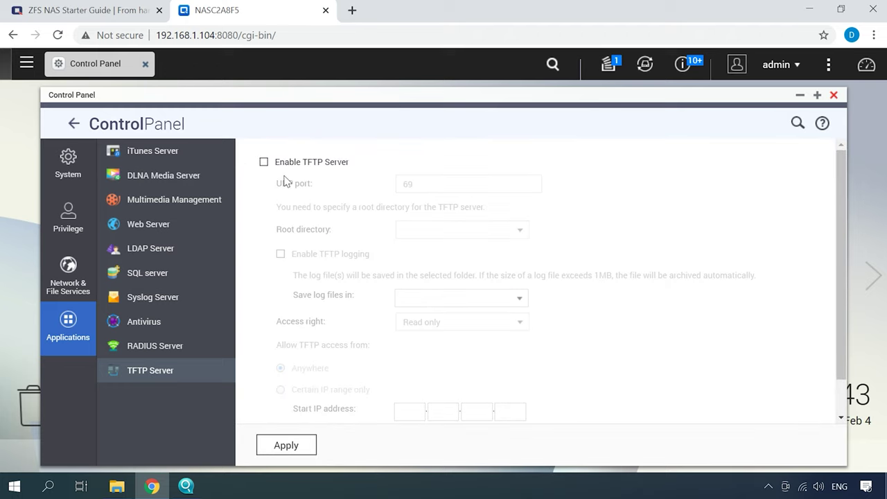
pyautogui.click(264, 162)
pyautogui.scroll(-1, 427, 263)
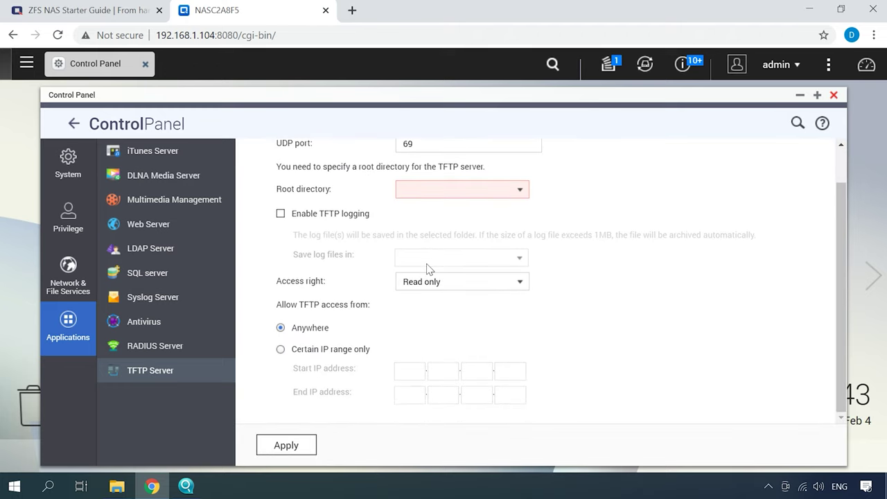
pyautogui.scroll(1, 428, 269)
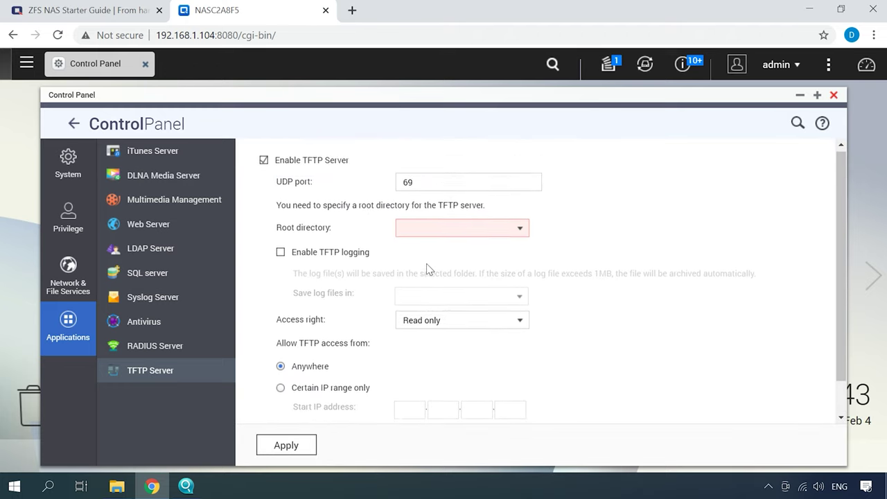
pyautogui.click(519, 230)
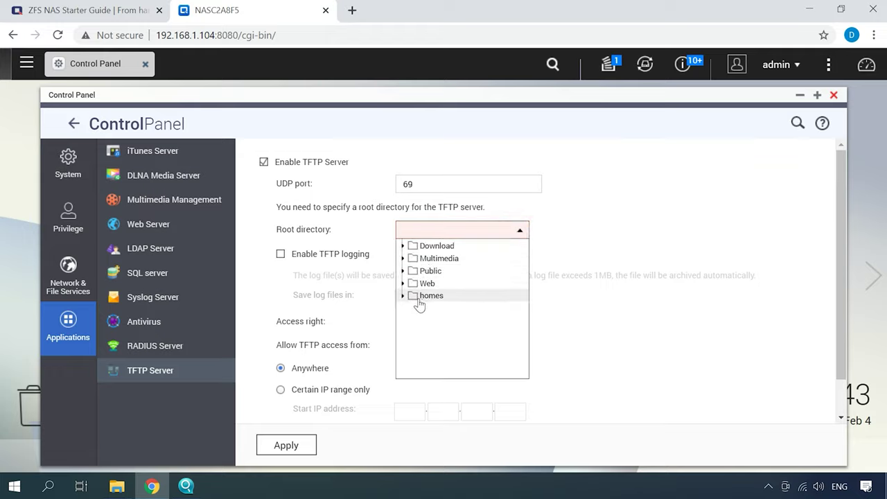
pyautogui.click(265, 164)
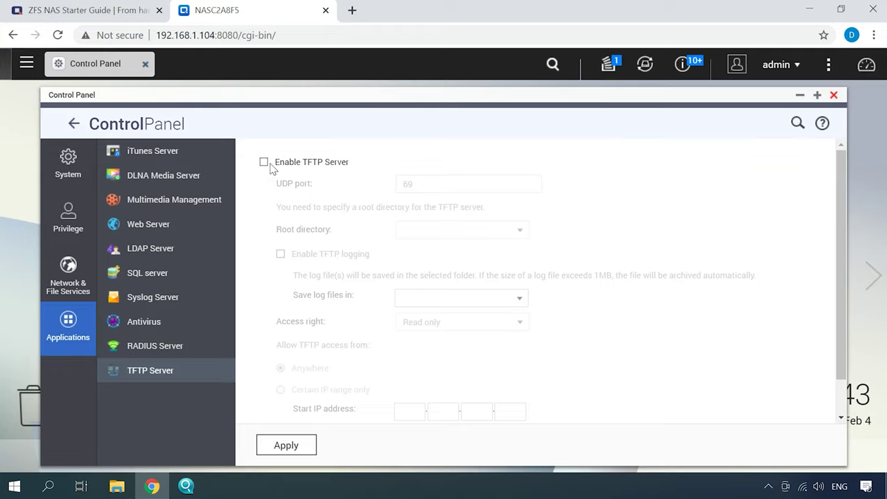
# Close the Control Panel and launch Backup Station from the main menu.
pyautogui.click(834, 95)
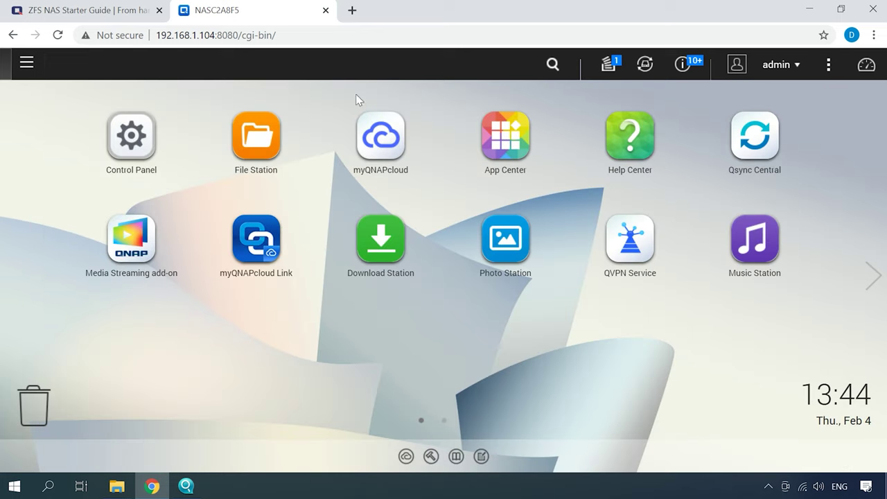
pyautogui.click(27, 65)
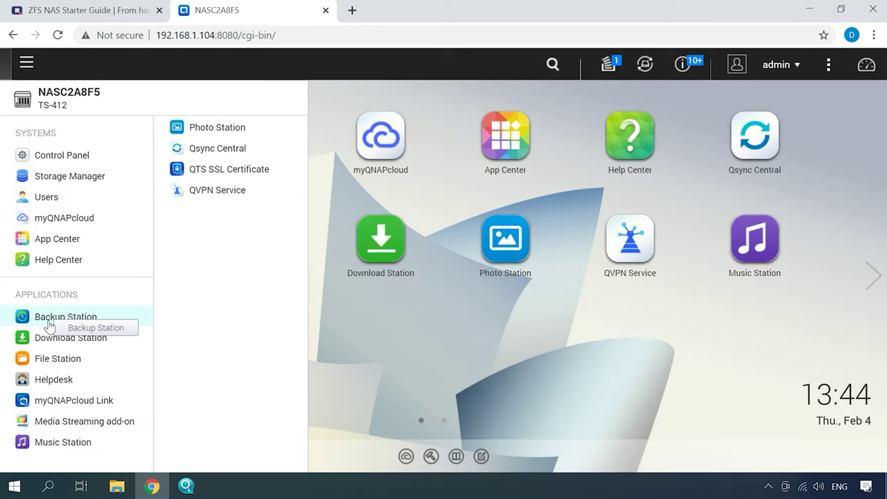
pyautogui.click(77, 321)
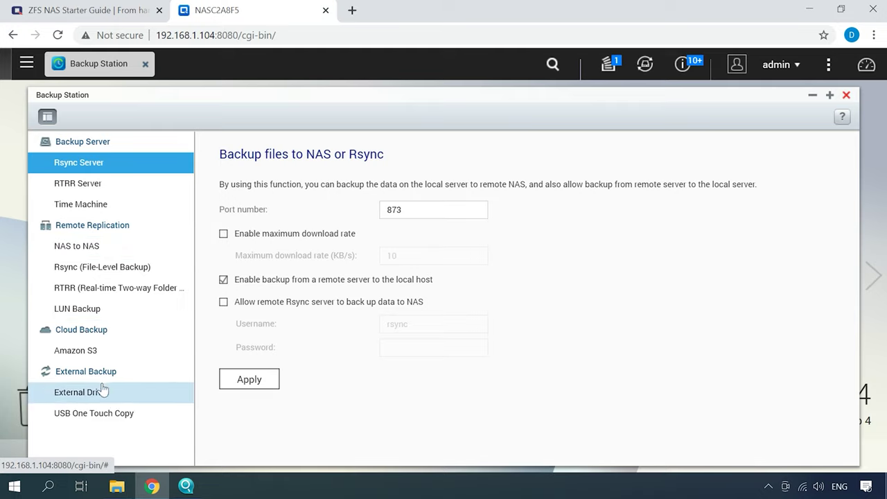
# Show the QTS main menu over Backup Station.
pyautogui.click(27, 63)
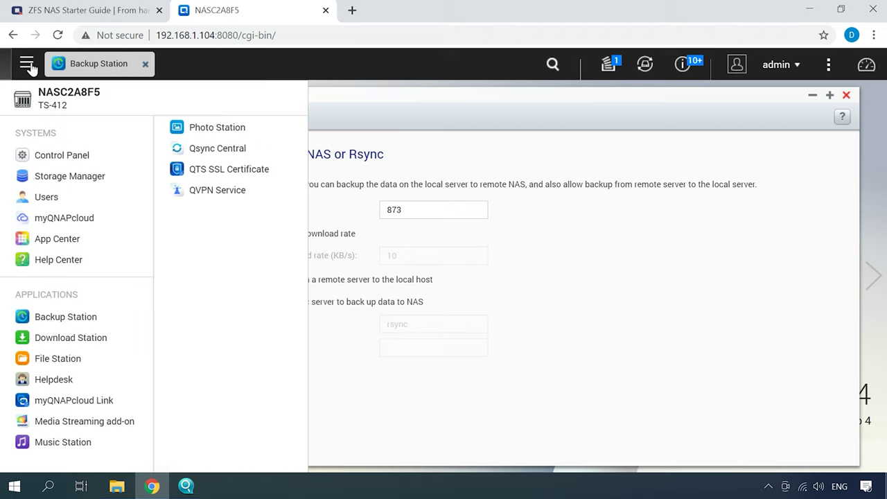
# Launch Download Station maximized and accept its BT software terms.
pyautogui.click(71, 339)
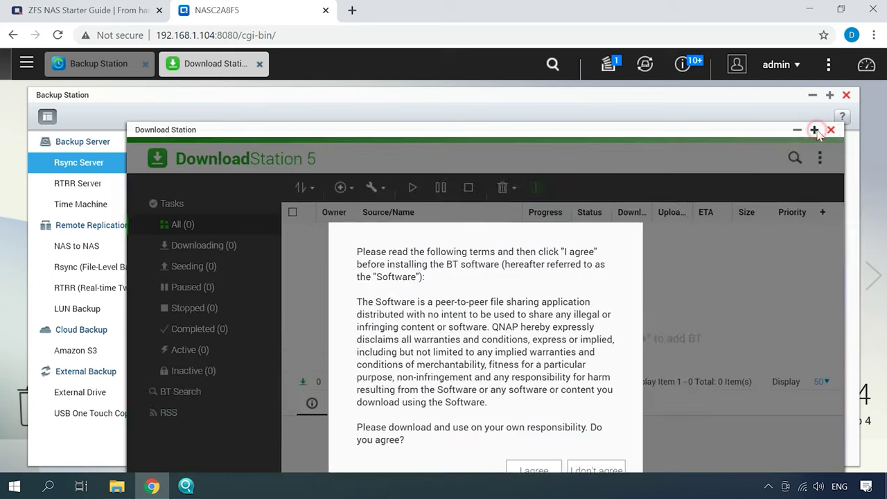
pyautogui.click(814, 129)
pyautogui.click(430, 426)
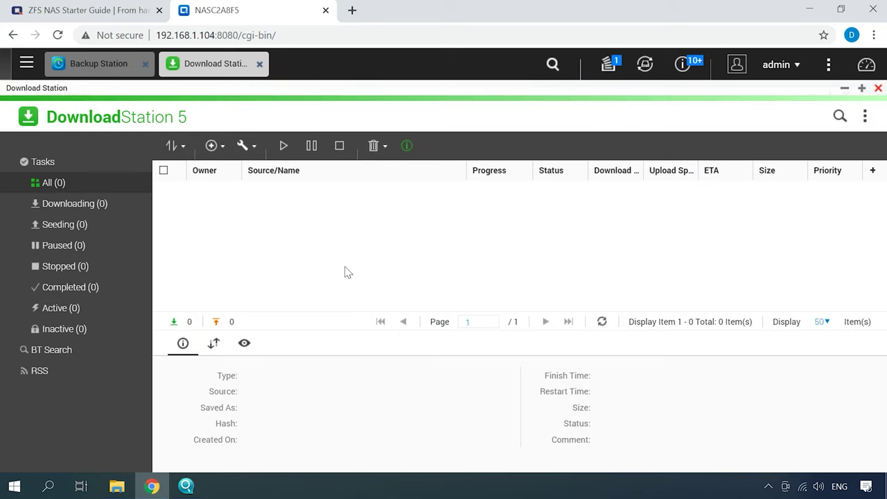
# Check the empty Downloading, Seeding, Paused and Stopped task lists.
pyautogui.click(75, 205)
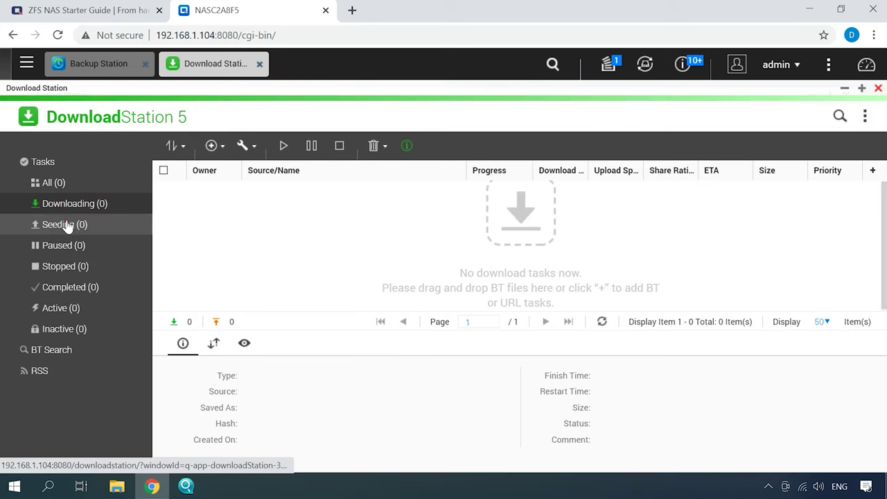
pyautogui.click(66, 225)
pyautogui.click(61, 246)
pyautogui.click(60, 267)
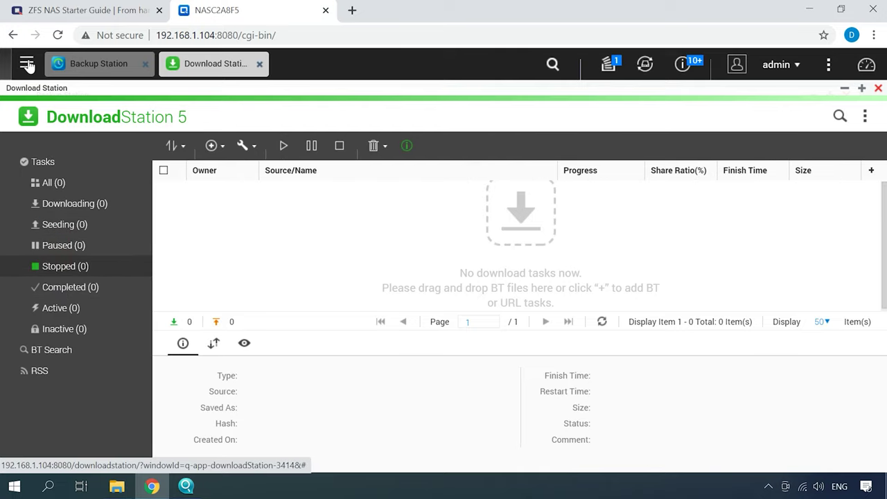
pyautogui.click(27, 63)
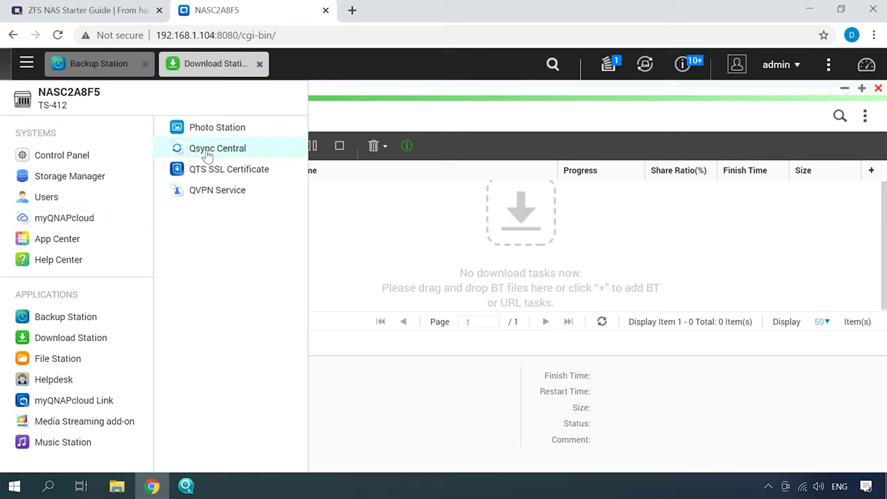
# Launch Photo Station maximized, keeping real-time scanning of new photos.
pyautogui.click(230, 132)
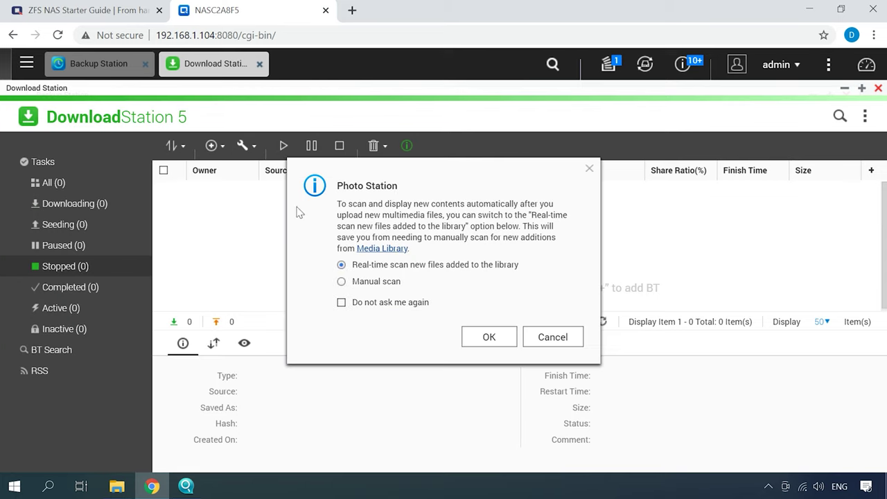
pyautogui.click(503, 339)
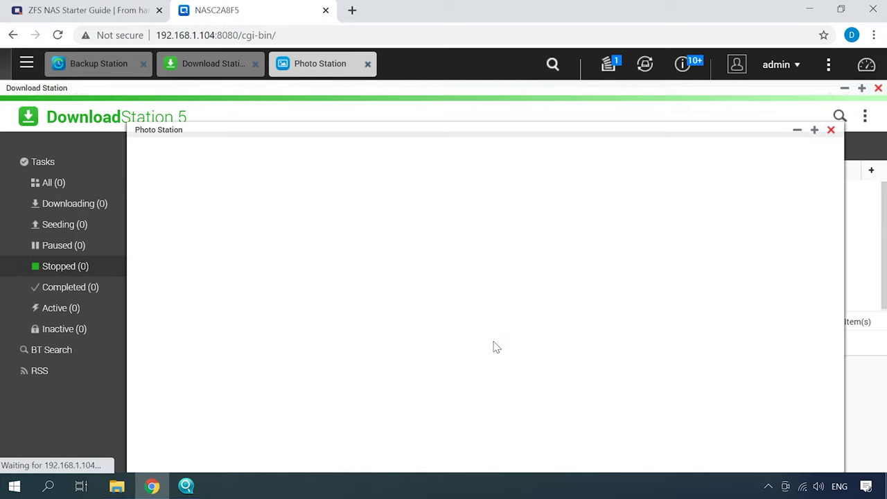
pyautogui.click(815, 131)
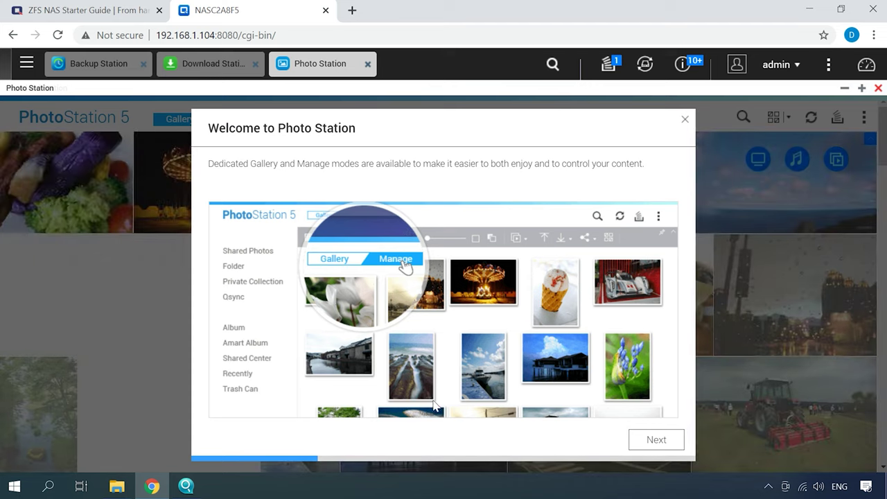
# Complete the Photo Station welcome tour with the Multimedia/ folder included for import.
pyautogui.click(649, 438)
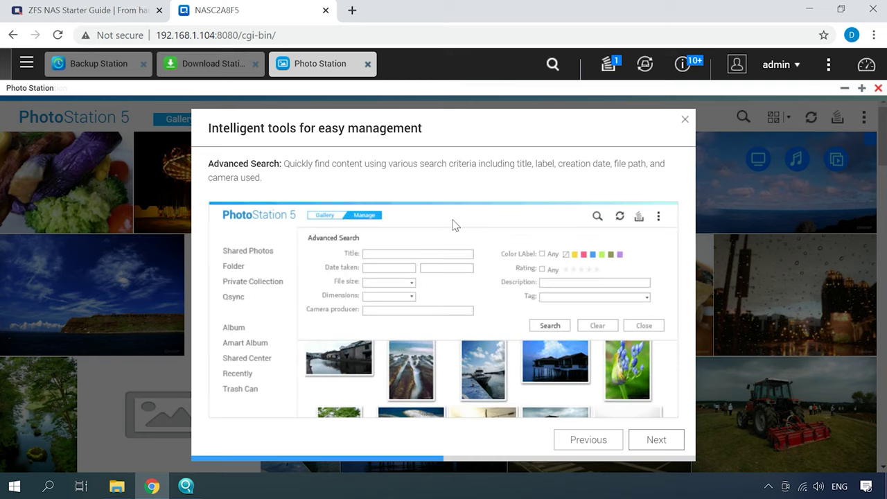
pyautogui.click(656, 449)
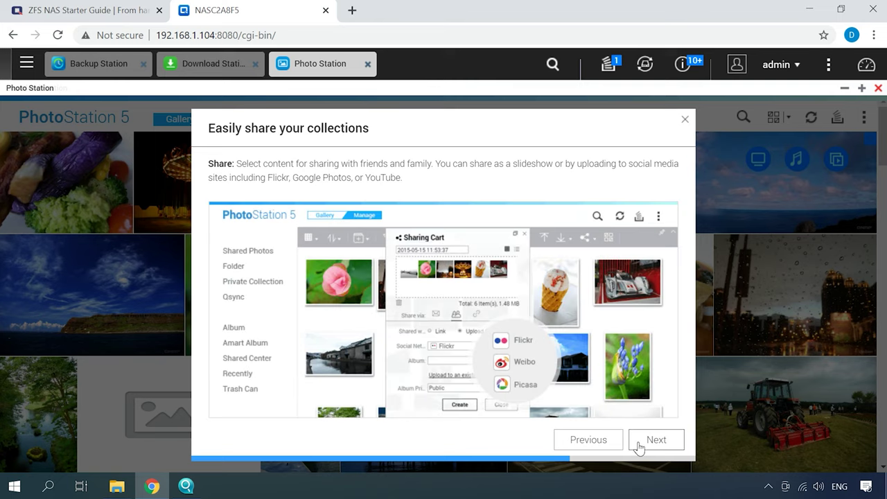
pyautogui.click(639, 444)
pyautogui.click(232, 249)
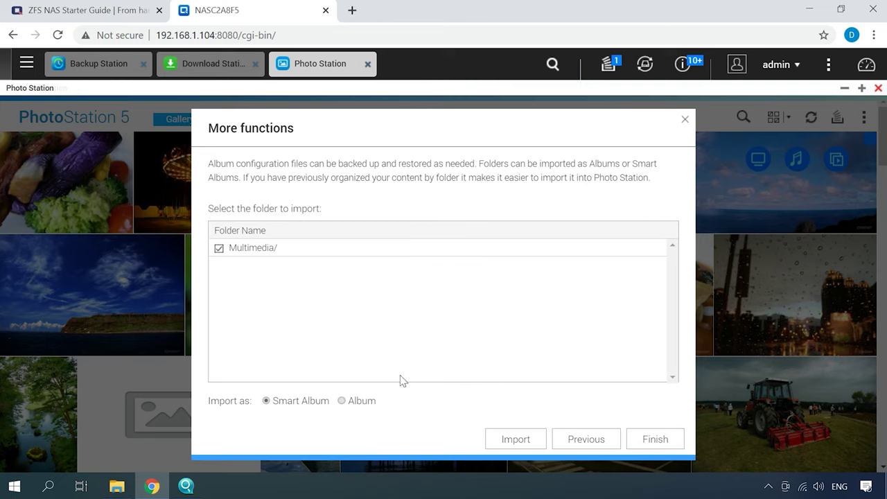
pyautogui.click(654, 439)
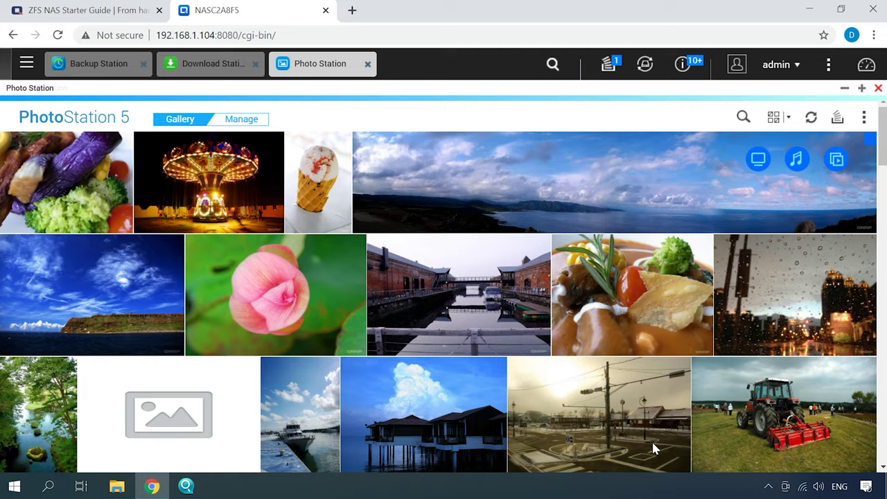
# Scroll the gallery and view the tractor photo's Share and Download options.
pyautogui.scroll(-5, 652, 444)
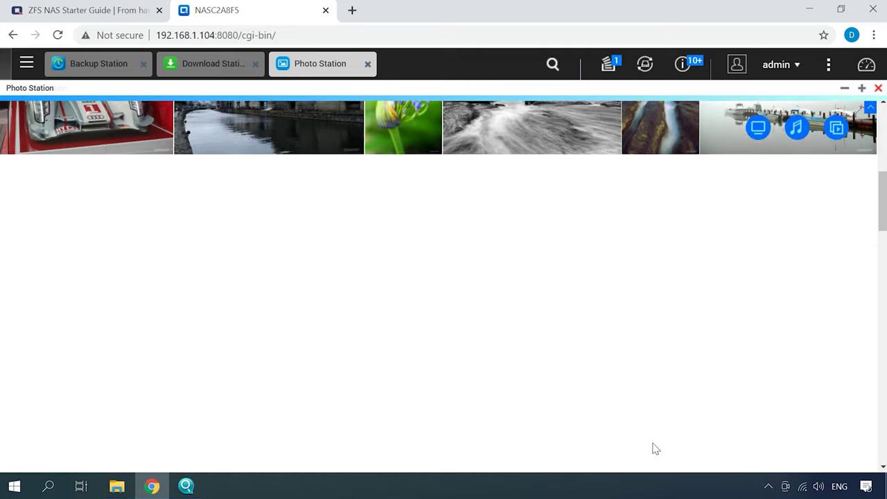
pyautogui.scroll(-15, 652, 439)
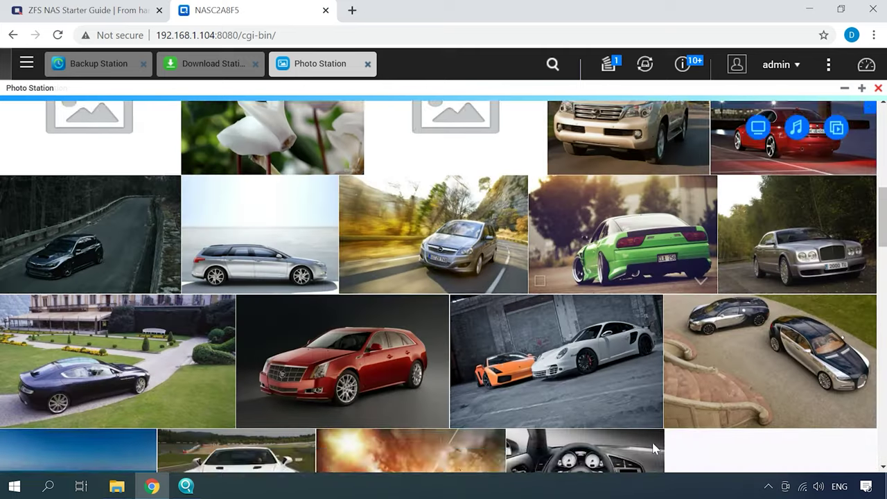
pyautogui.scroll(15, 654, 447)
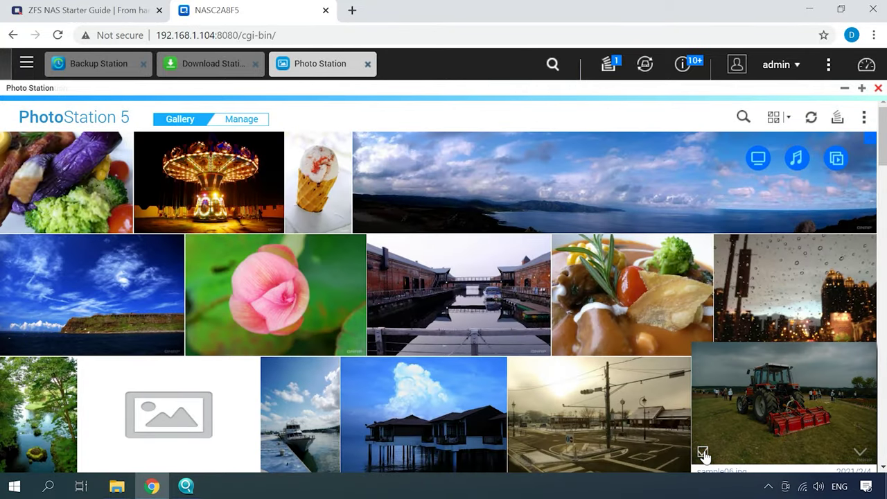
pyautogui.scroll(-1, 730, 443)
pyautogui.click(857, 364)
pyautogui.moveTo(756, 410)
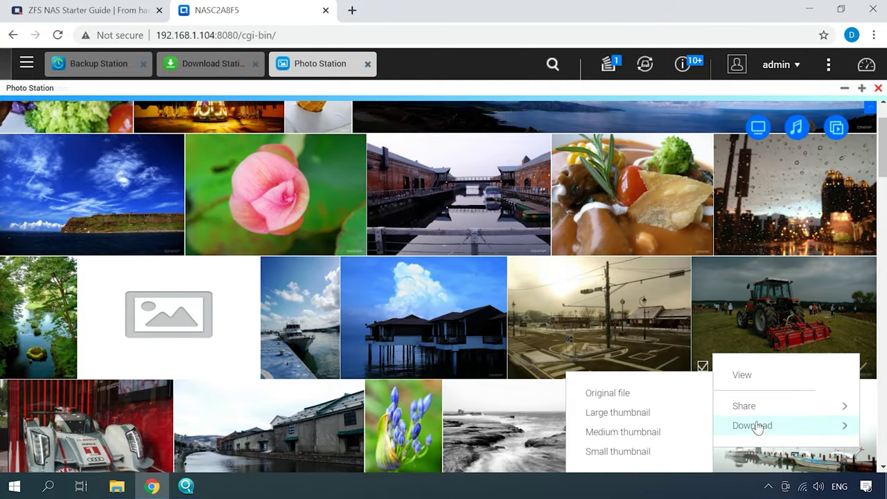
pyautogui.click(28, 63)
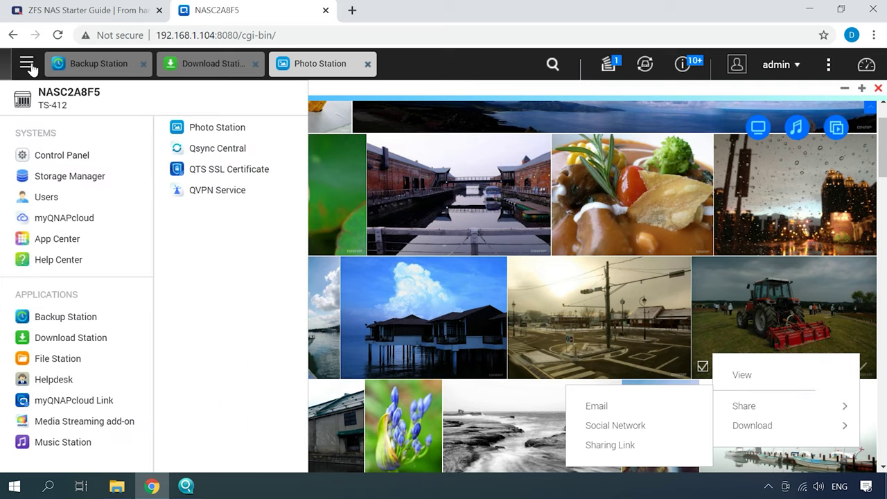
# Launch Music Station, finish its five-page quick start tour, and keep it for next time.
pyautogui.click(60, 446)
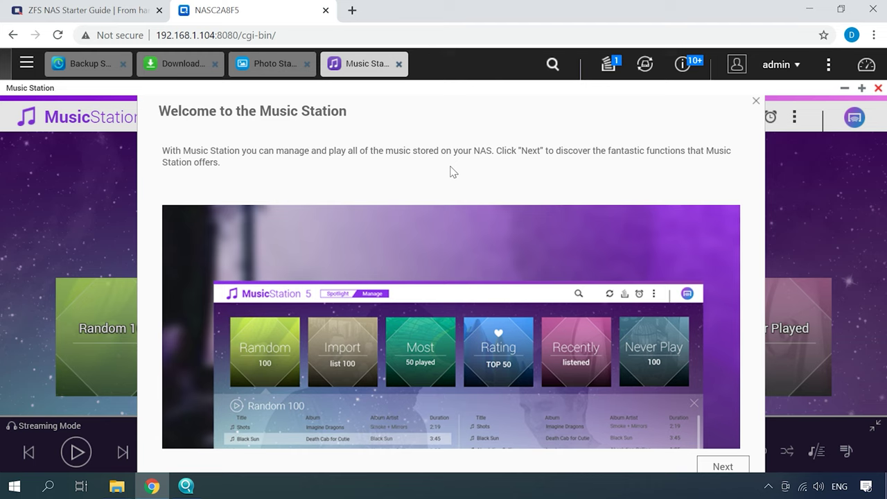
pyautogui.click(723, 467)
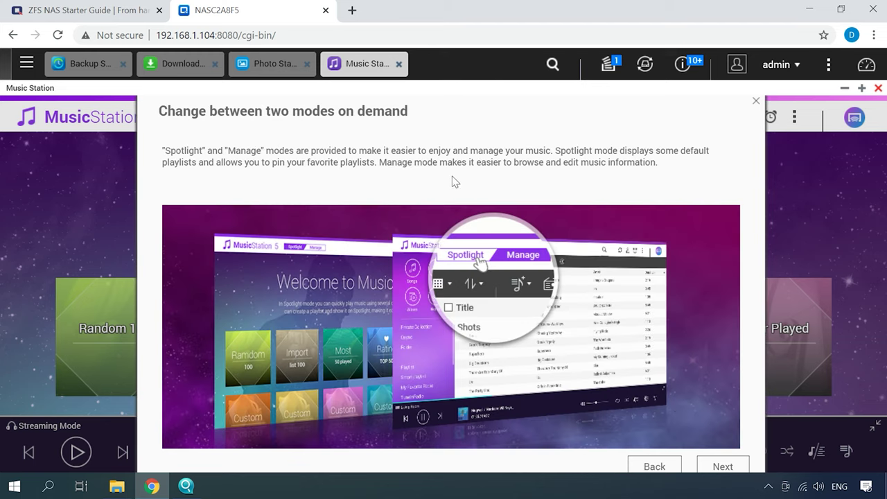
pyautogui.click(721, 466)
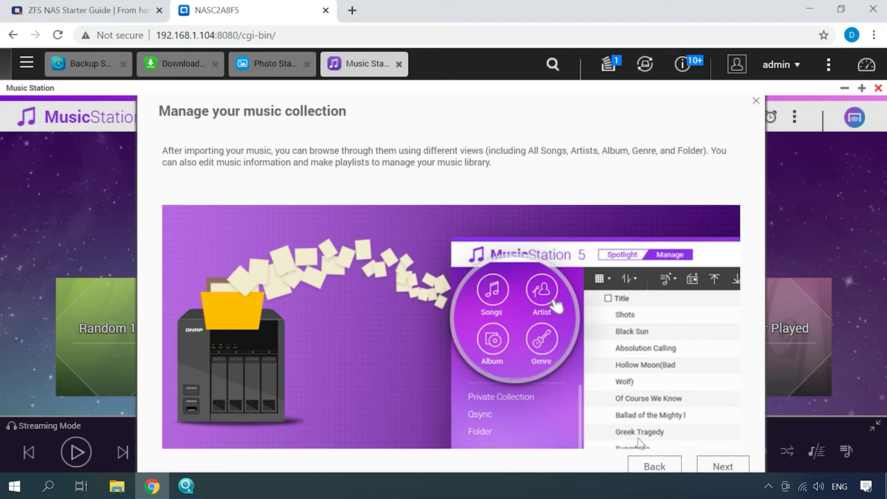
pyautogui.click(718, 468)
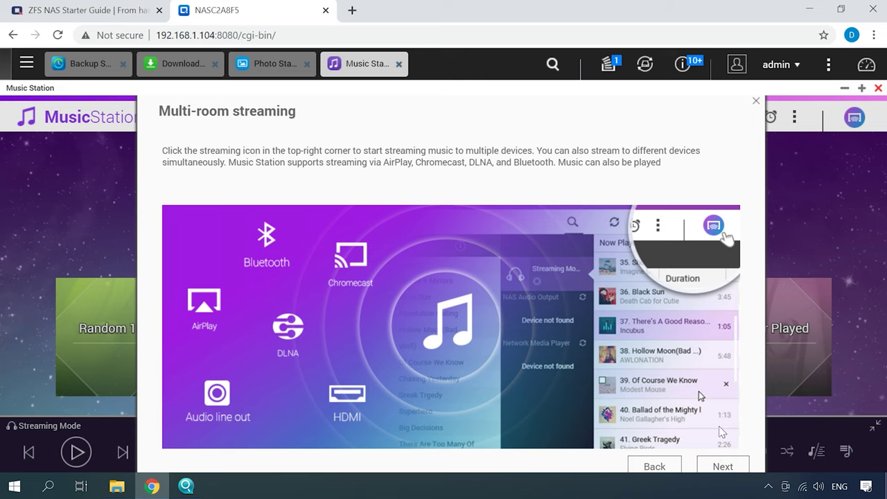
pyautogui.click(722, 468)
pyautogui.click(721, 466)
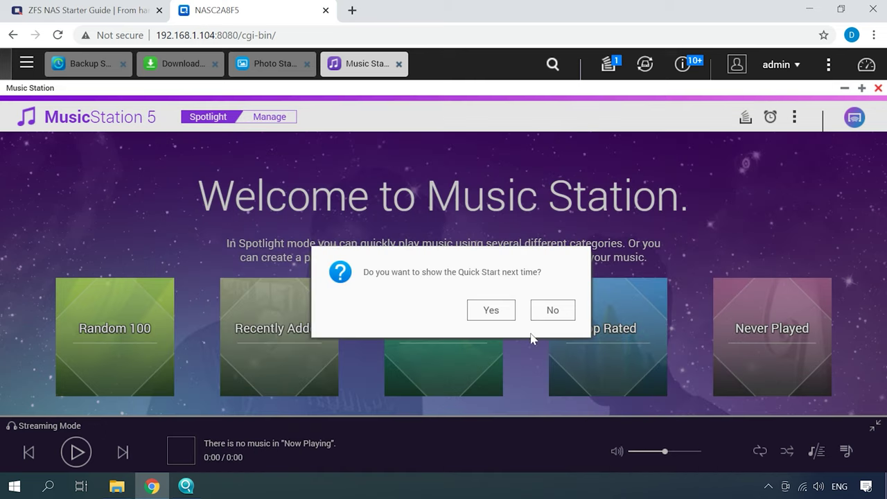
pyautogui.click(498, 309)
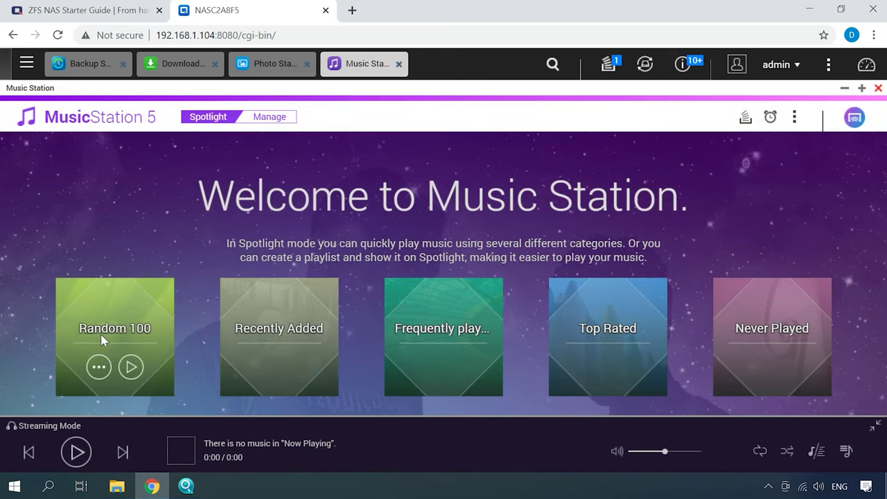
pyautogui.moveTo(801, 342)
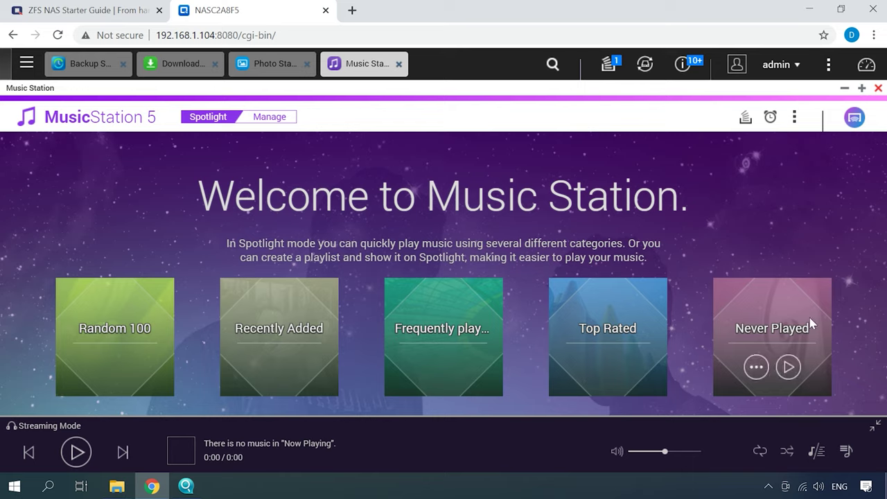
pyautogui.click(25, 63)
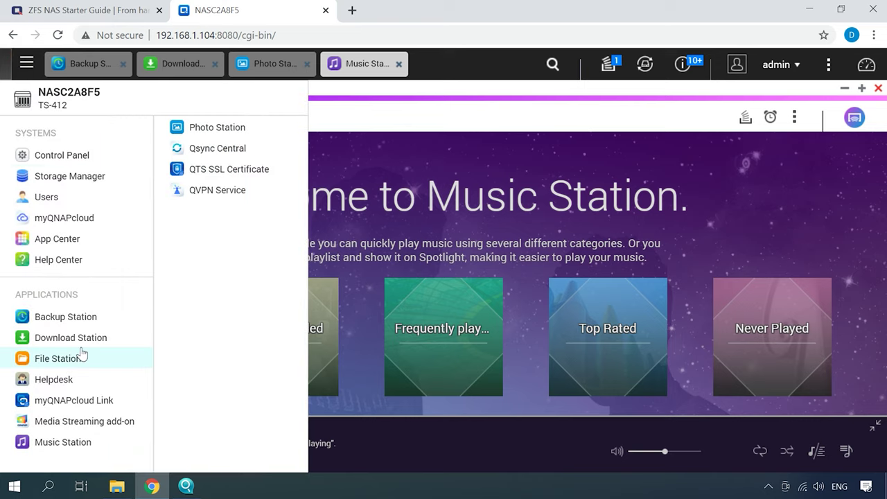
# Launch QVPN Service maximized, check the VPN Client page, then go back to Overview.
pyautogui.click(228, 197)
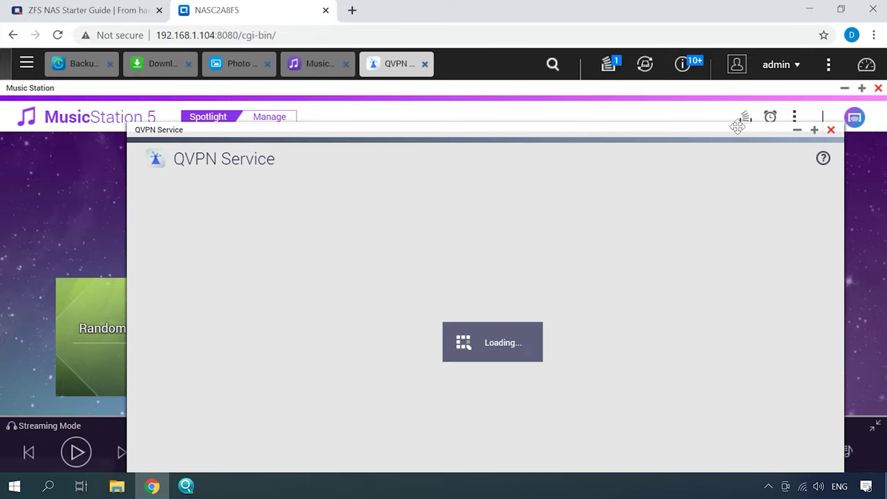
pyautogui.click(816, 131)
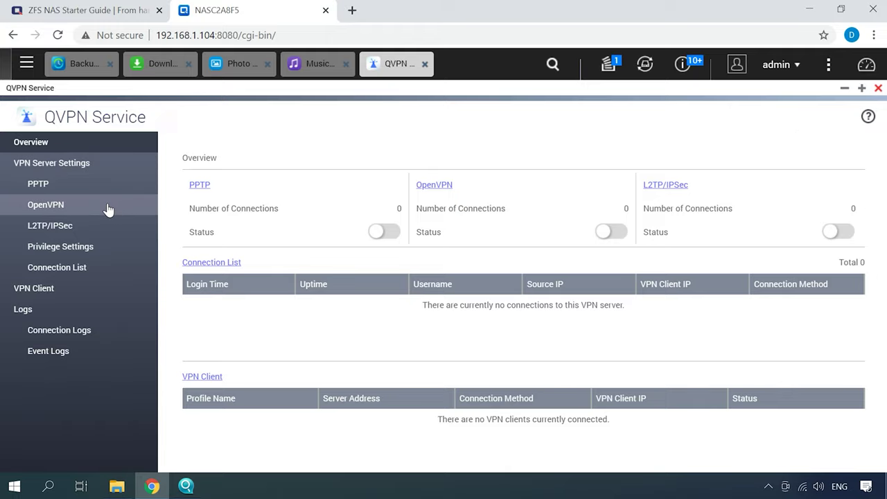
pyautogui.click(53, 290)
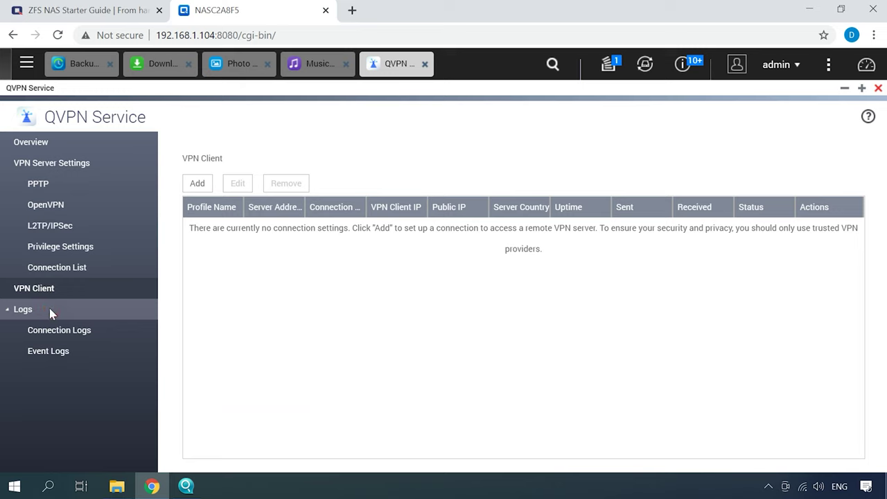
pyautogui.click(31, 143)
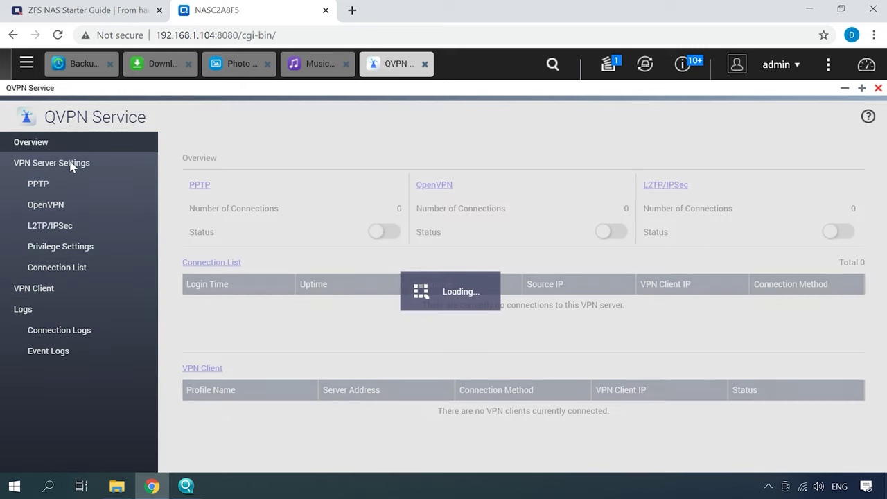